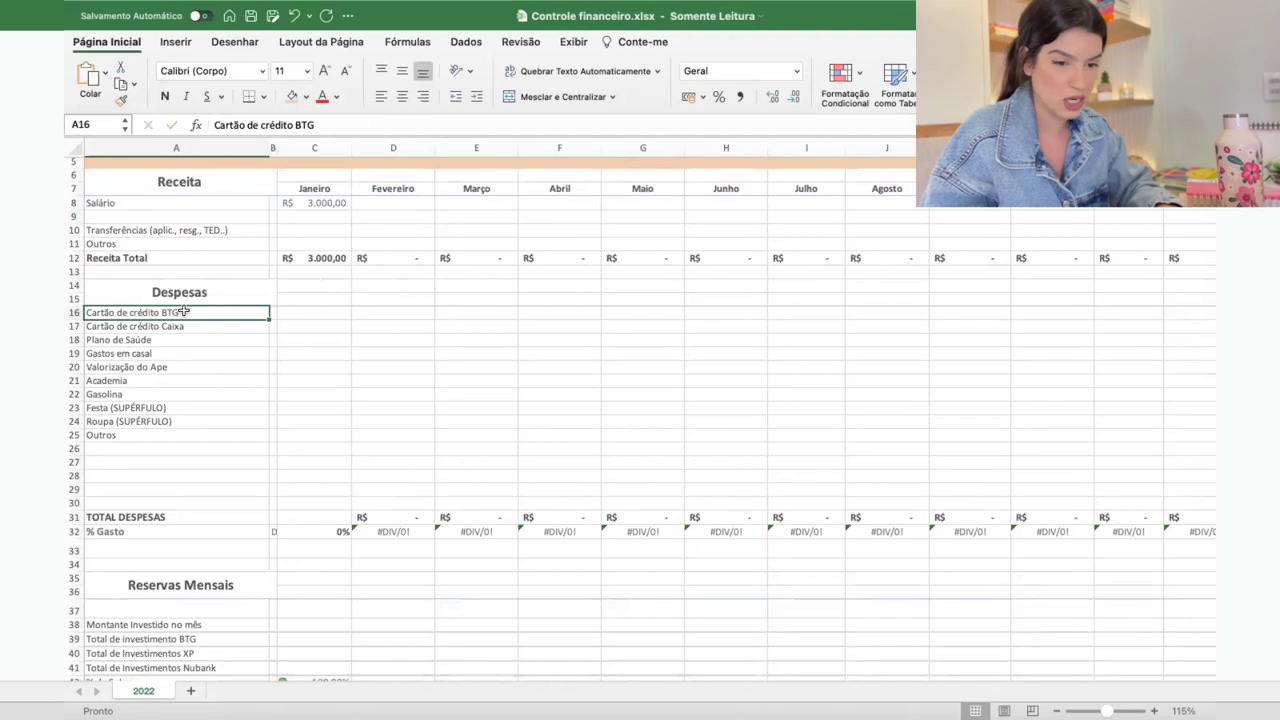
- Review the expense categories listed under Despesas, from Cartão de crédito BTG to Roupa (SUPÉRFULO)
key("Up")
key("Down")
key("Down")
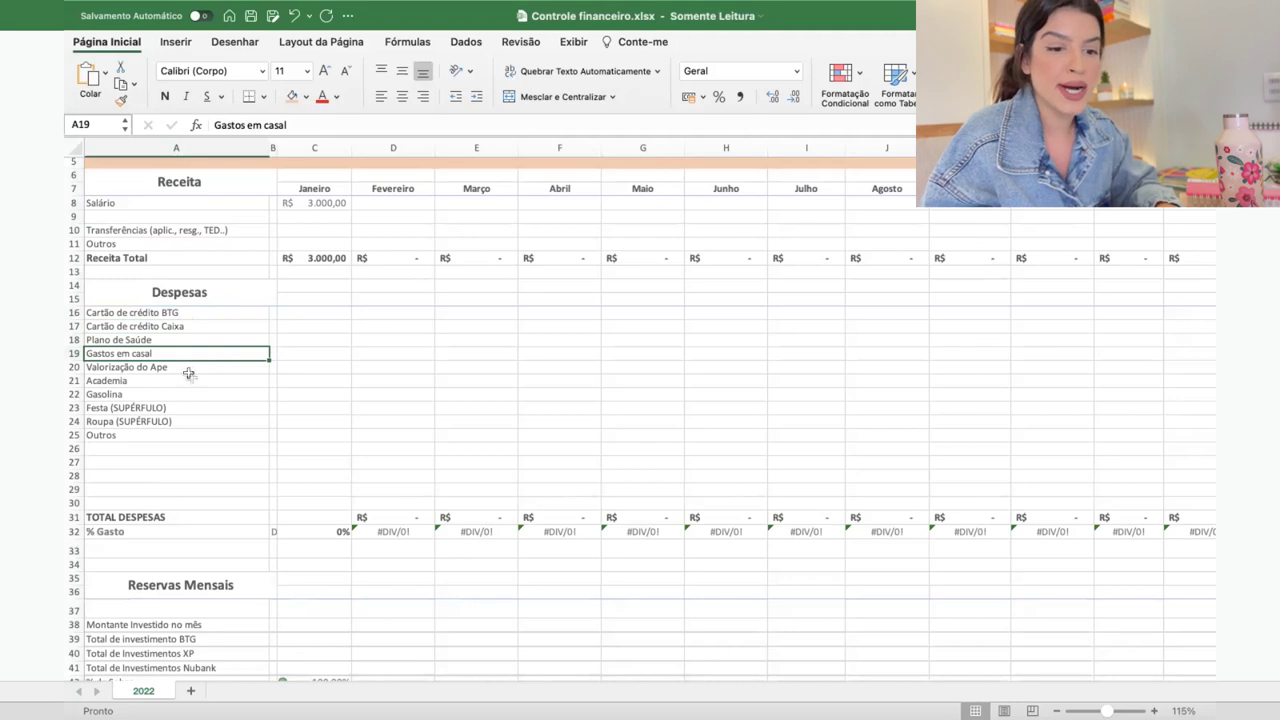
key("Down")
left_click_drag(183, 375, 154, 360)
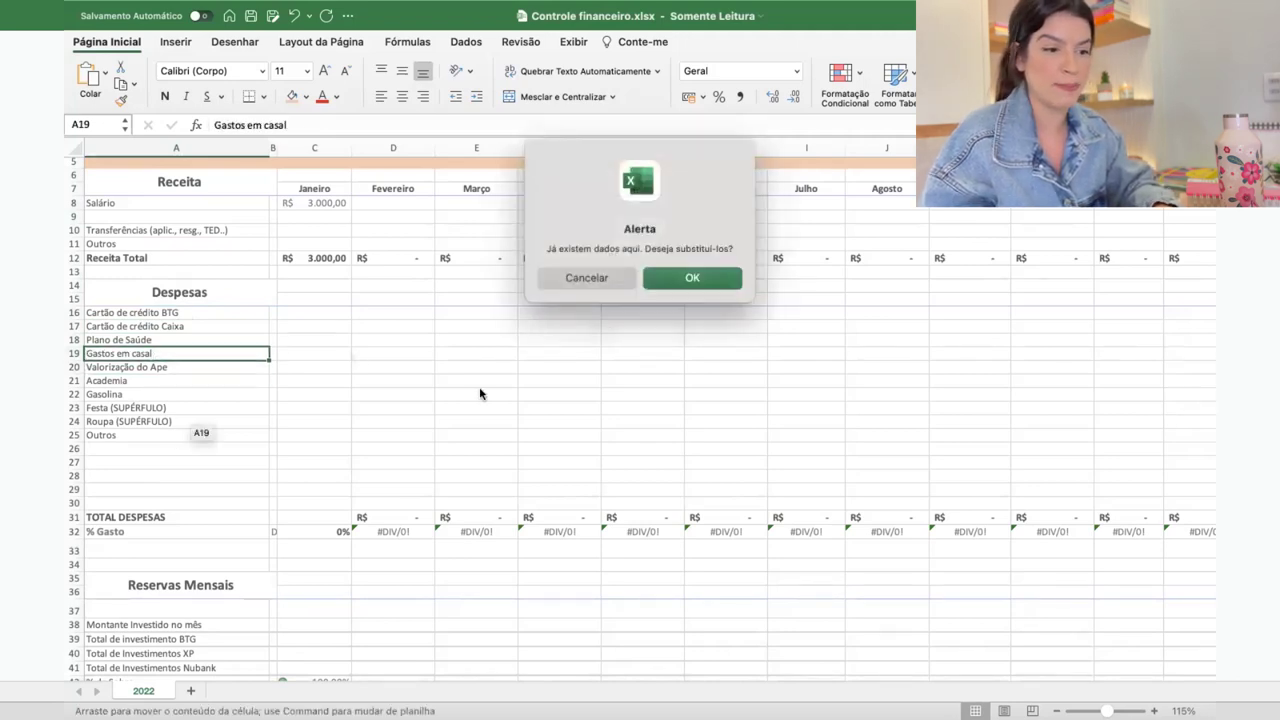
left_click(550, 281)
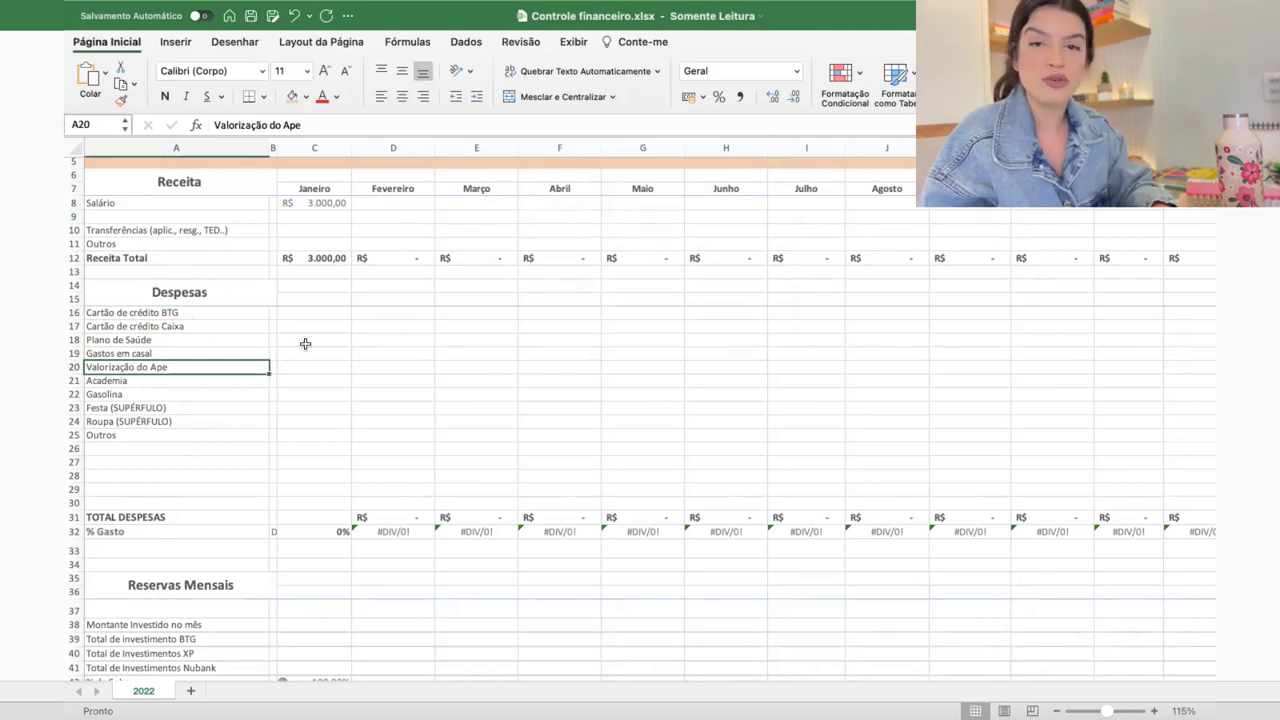
key("Down")
key("Down")
key("Down")
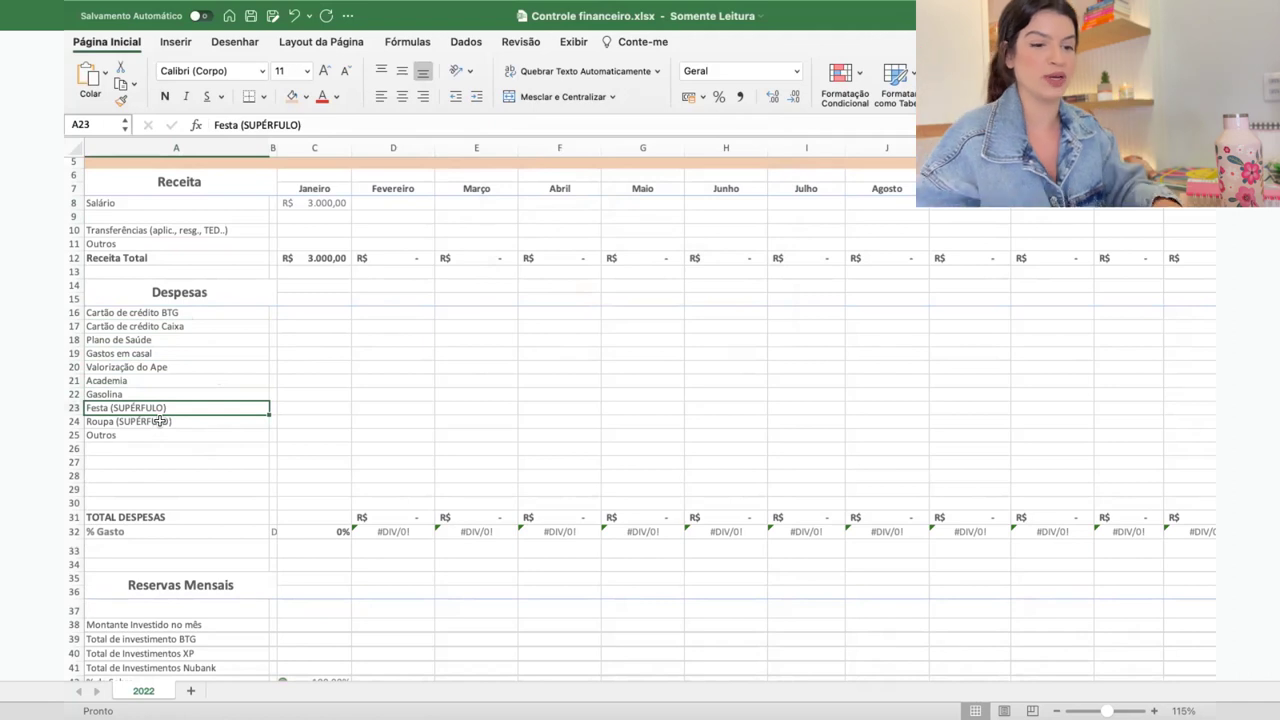
key("Right")
key("Right")
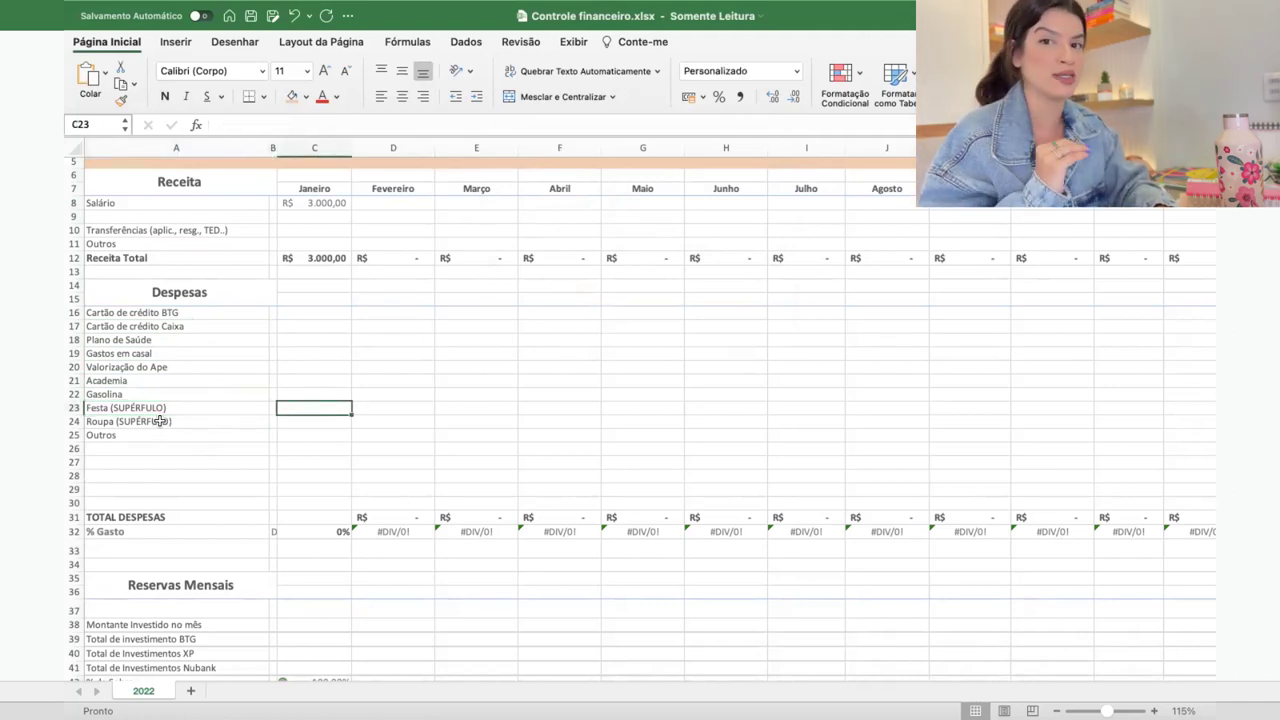
key("Left")
key("Left")
key("Down")
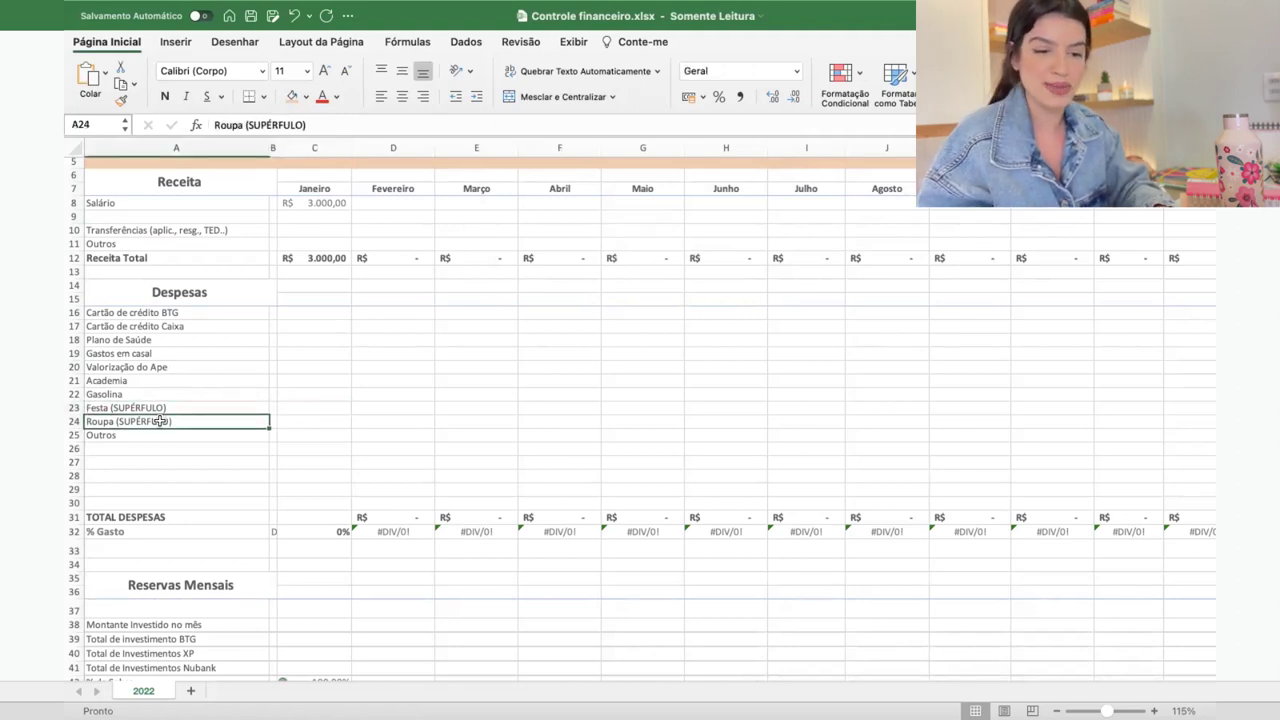
- Replace the Outros category in cell A25 with Maquiagem
key("Down")
type("Maqui")
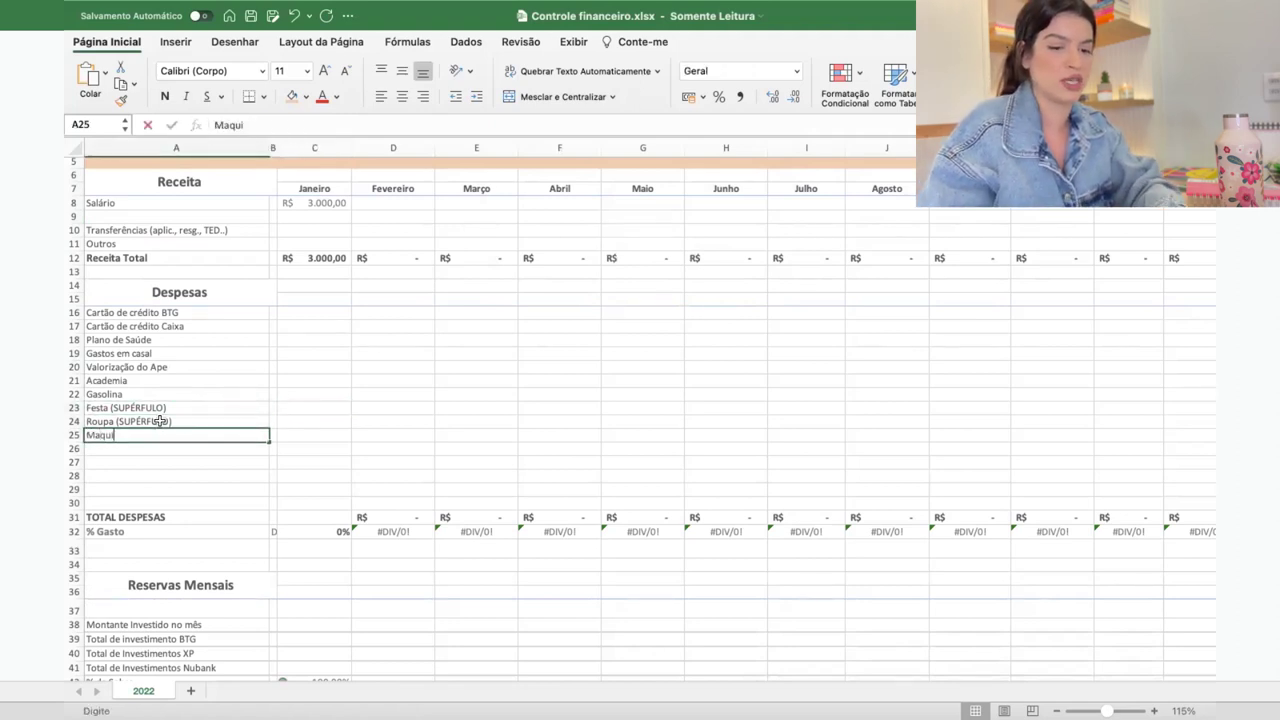
type("agem")
key("Return")
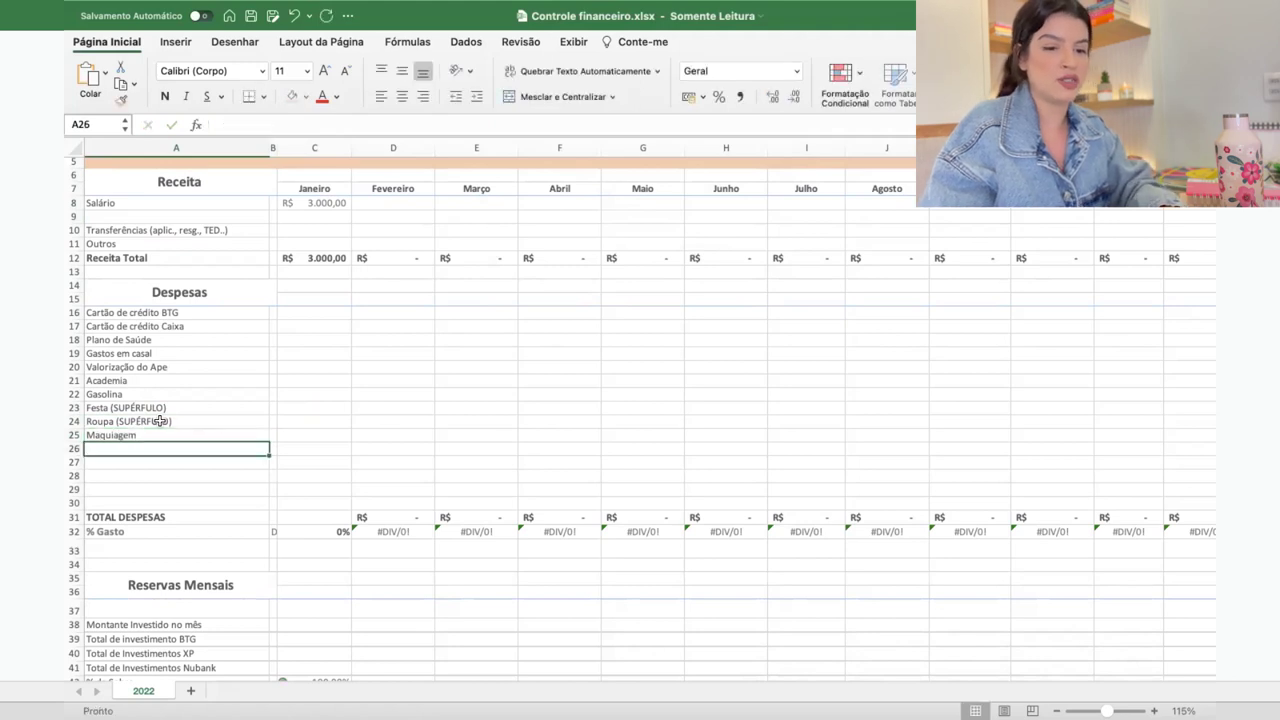
- Add the expense categories Terapia, Outros and Aluguel in cells A26 to A28
left_click(162, 420)
left_click(139, 449)
type("Terapia")
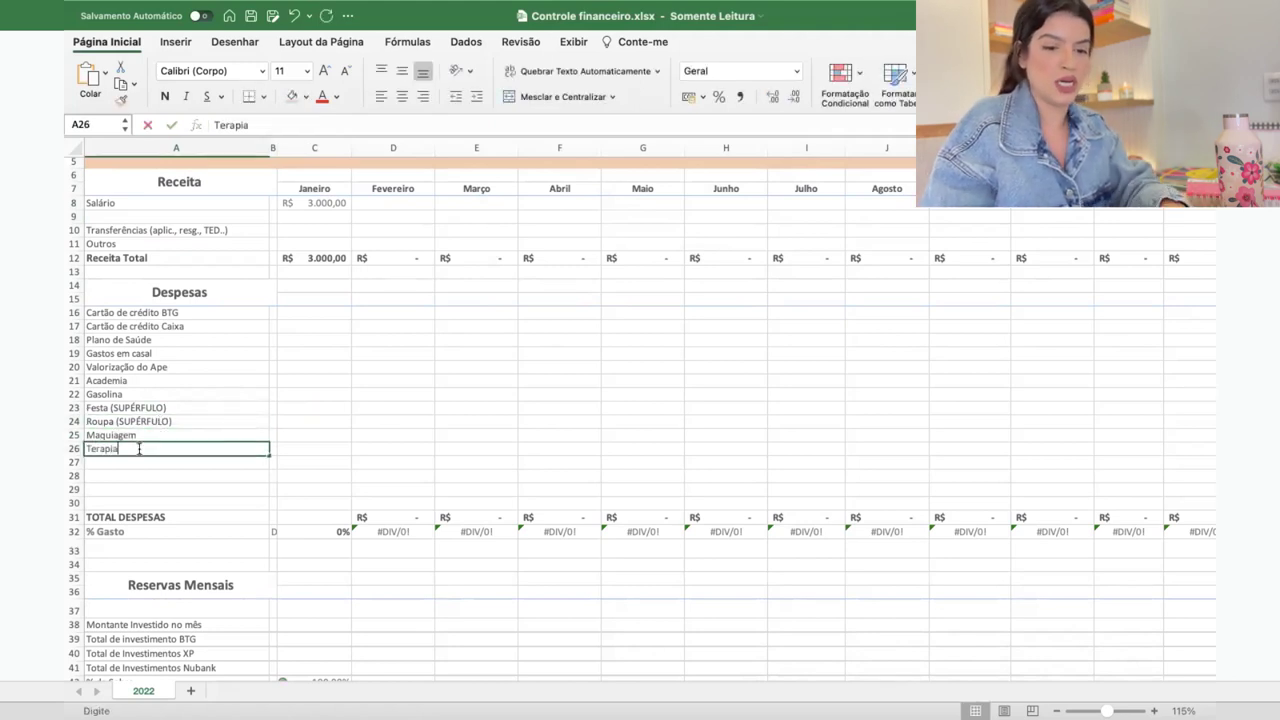
key("Return")
type("Ou")
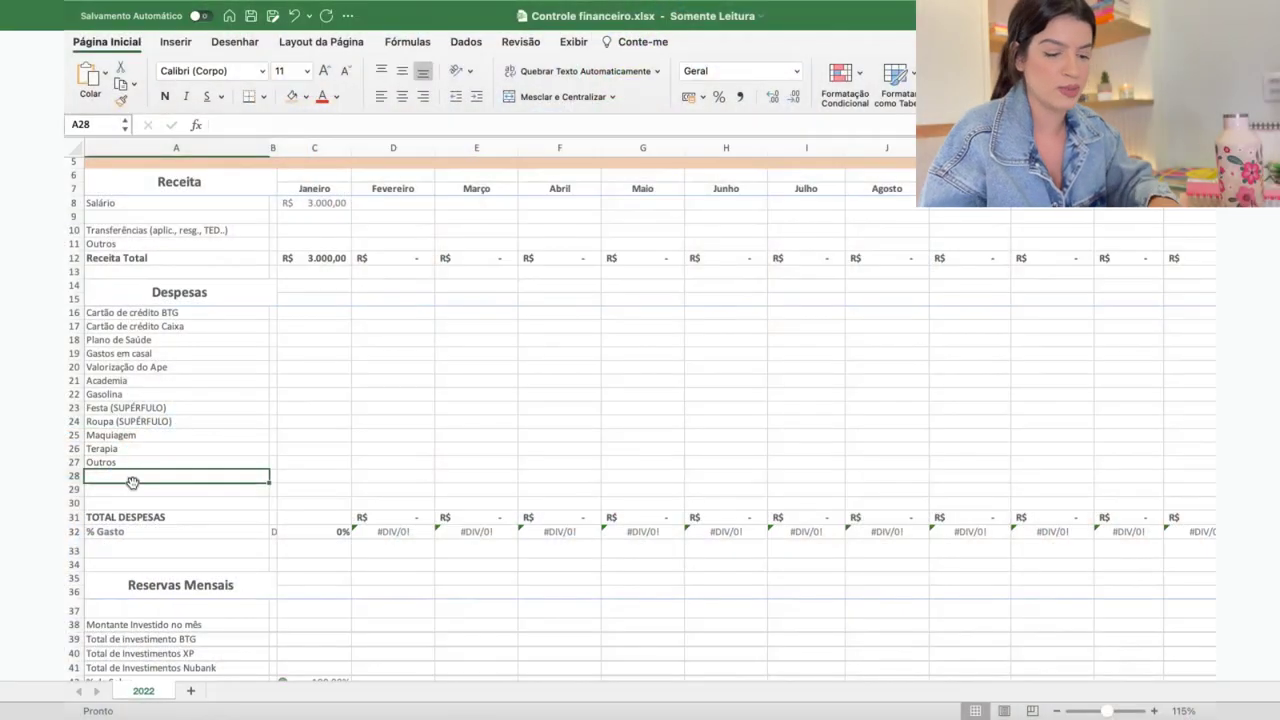
type("Aluguel")
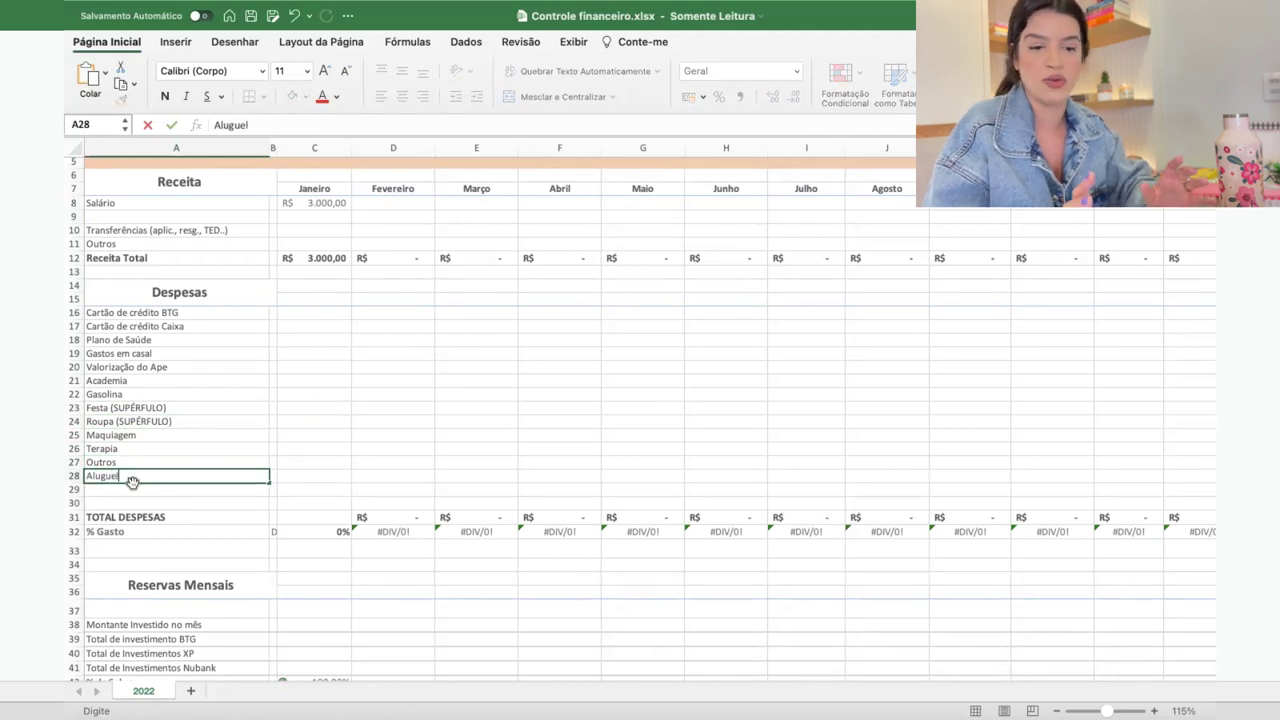
- Enter the January expenses of 1.000 for Cartão de crédito BTG and 200 for Plano de Saúde
left_click(313, 314)
type("1.000")
key("Return")
key("Return")
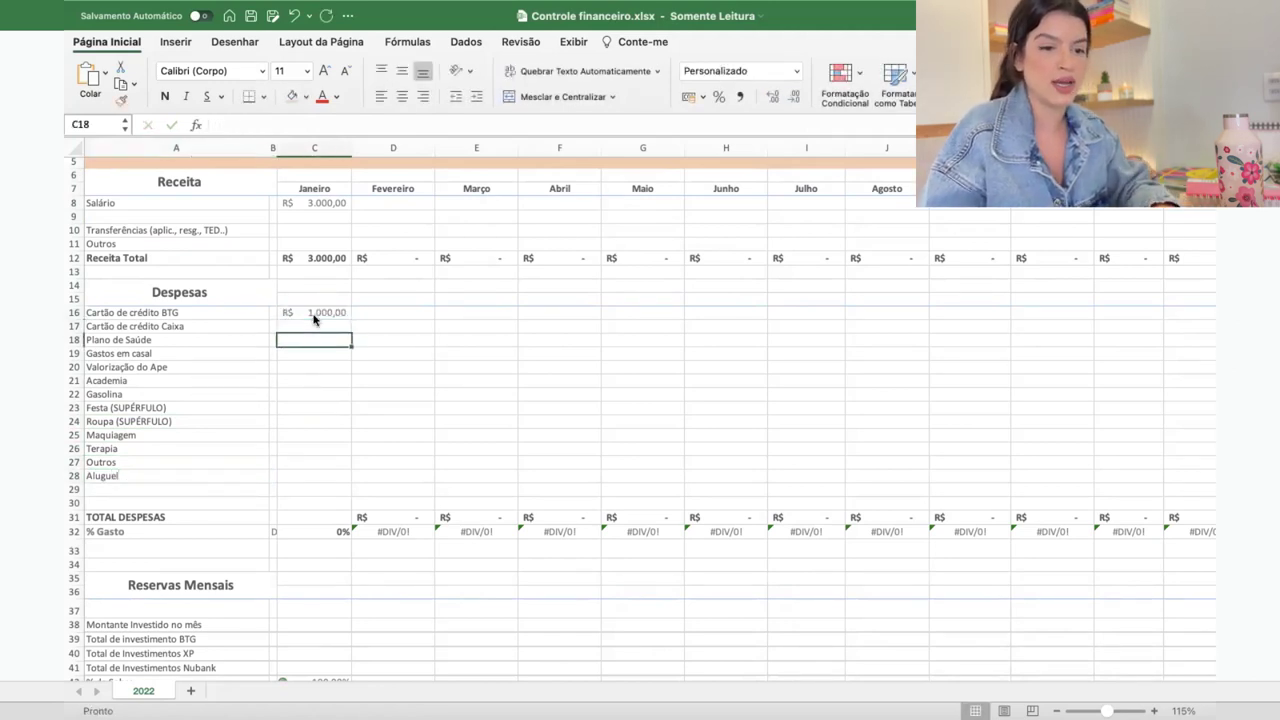
type("200")
key("Return")
key("Return")
key("Return")
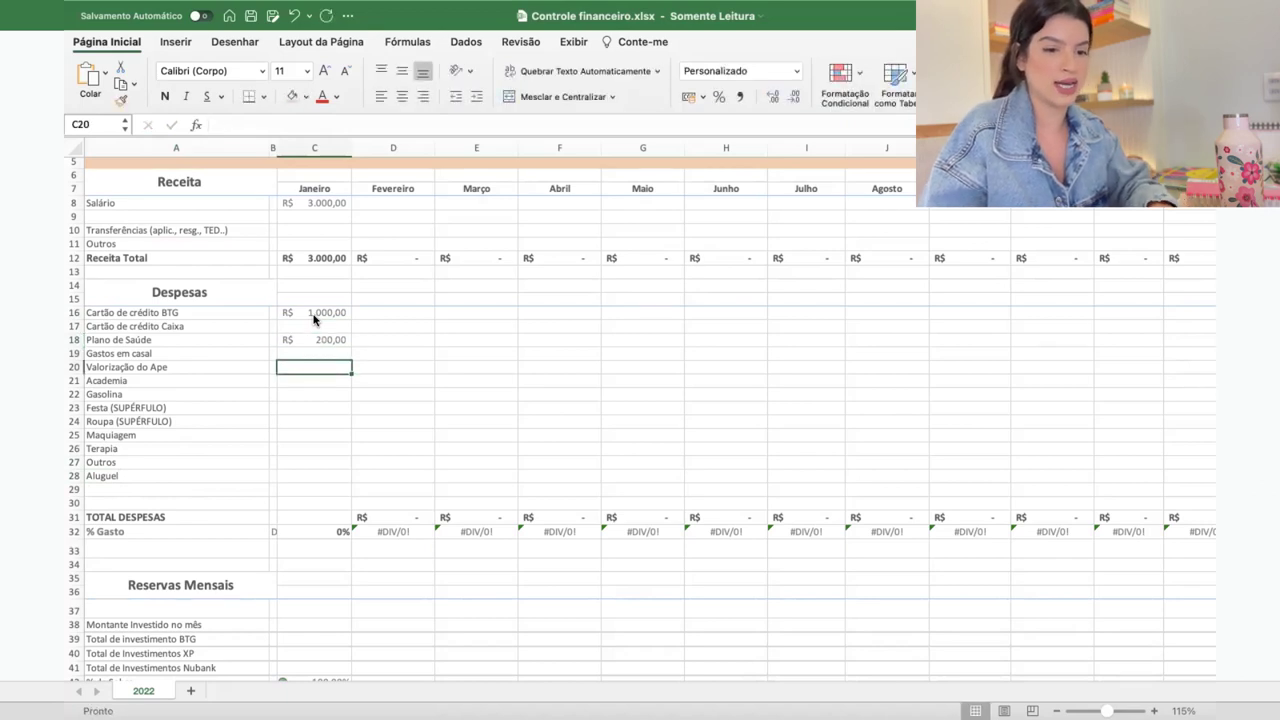
- Enter the January expenses of 50 for Academia and 10 for Festa (SUPÉRFULO)
type("50")
key("Return")
key("Return")
type("10")
key("Return")
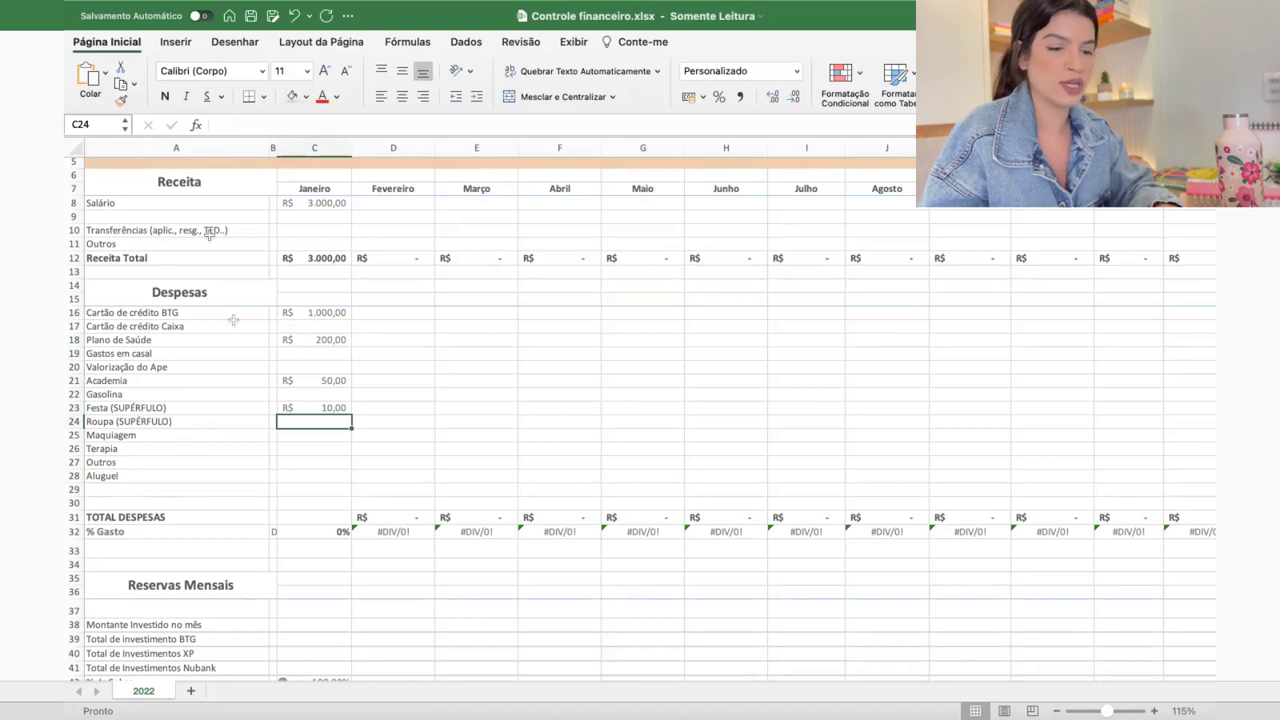
- Fill January's empty TOTAL DESPESAS cell C31 with the sum formula =SOMA(C16:C30)
left_click(309, 515)
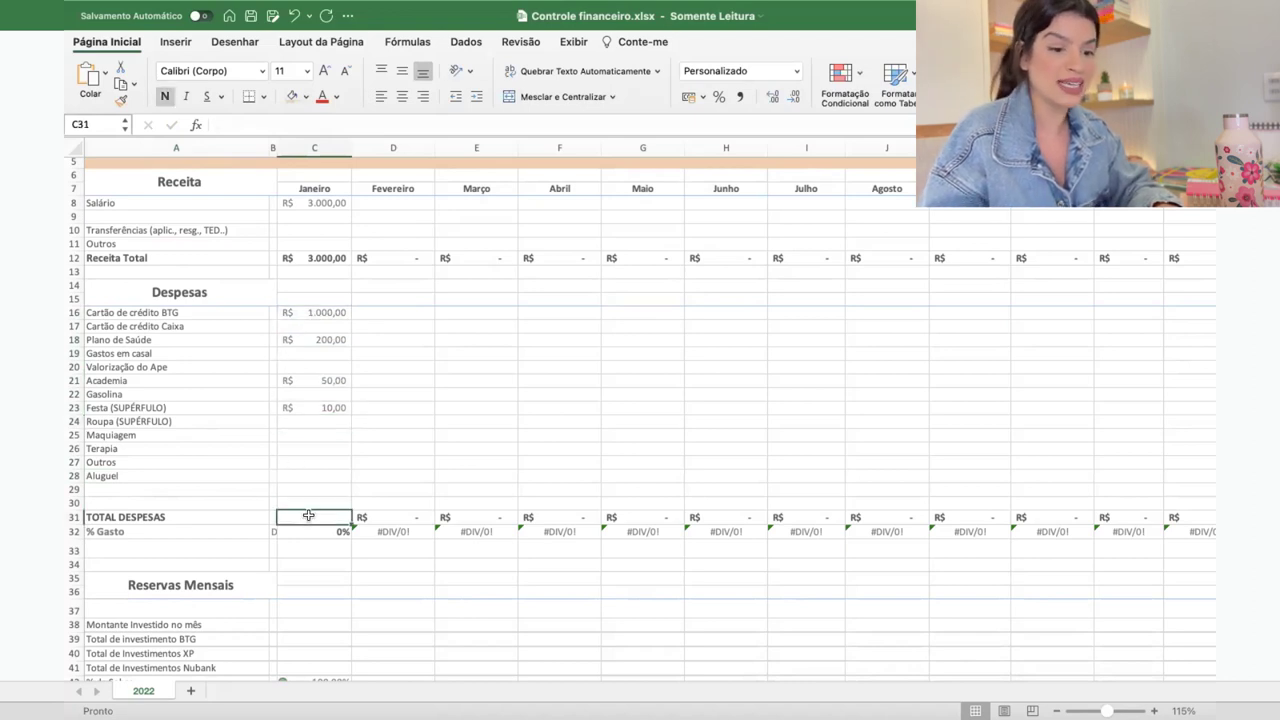
left_click(314, 545)
left_click(309, 521)
left_click(312, 513)
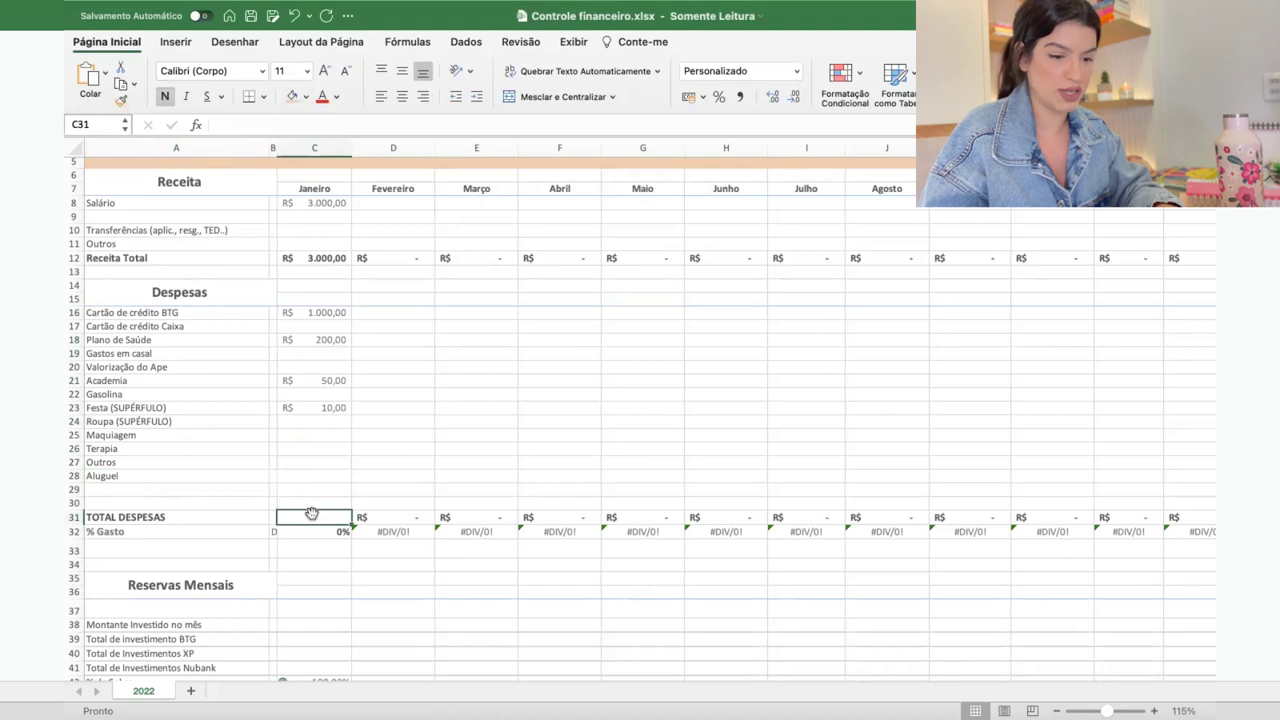
mouse_move(350, 524)
left_mouse_down()
mouse_move(400, 518)
mouse_move(334, 517)
mouse_move(366, 518)
mouse_move(352, 520)
left_mouse_up()
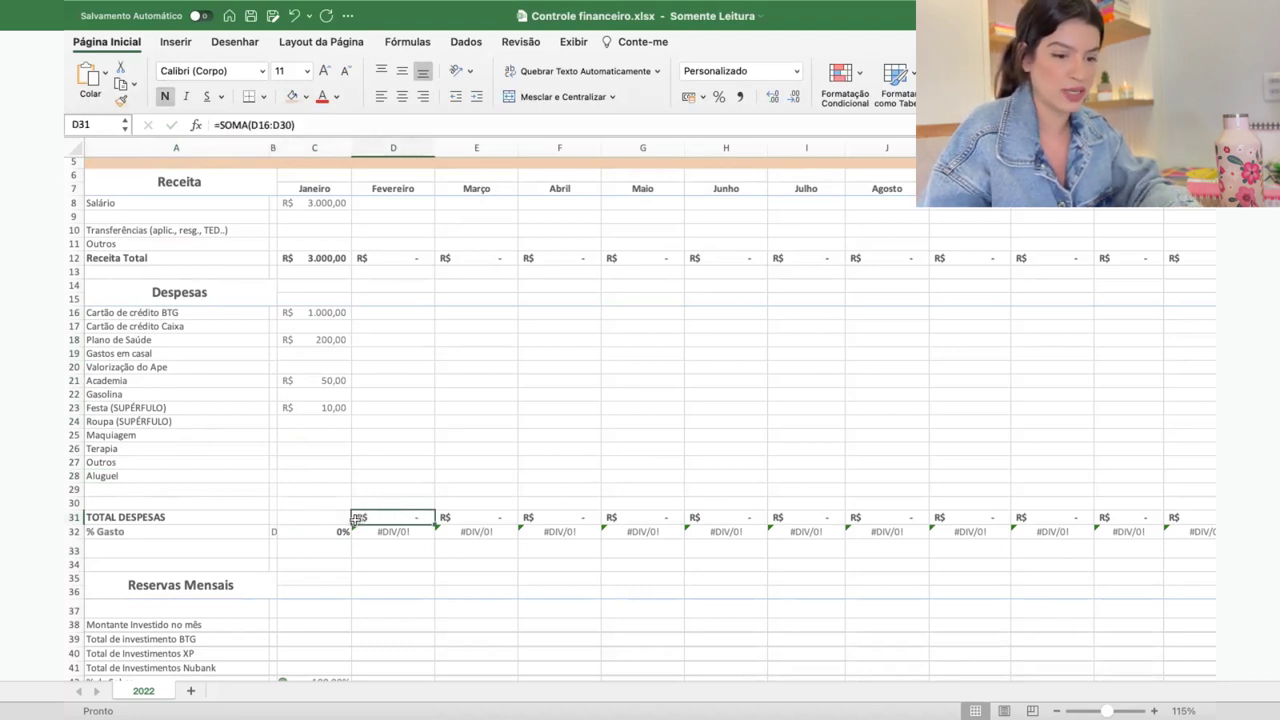
key("ctrl+z")
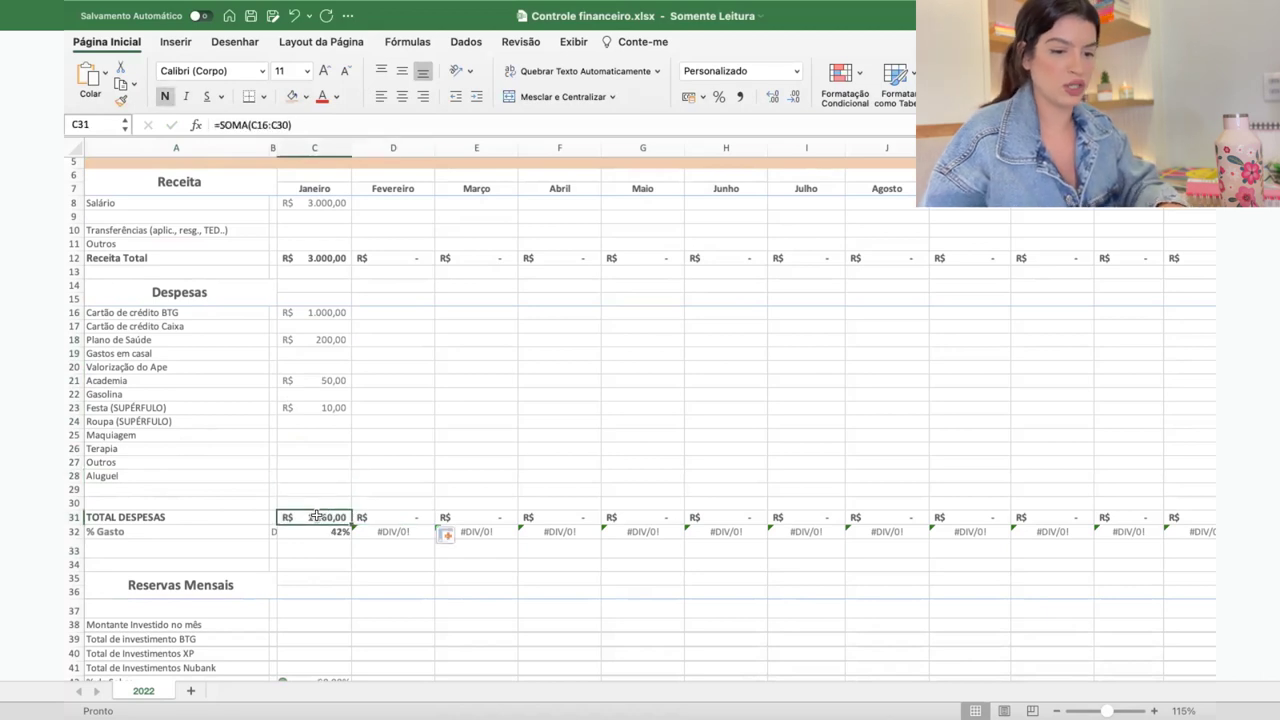
- Inspect the TOTAL DESPESAS sum formulas for January and March and the expense ranges they cover
left_click(395, 517)
left_click(330, 462)
double_click(309, 521)
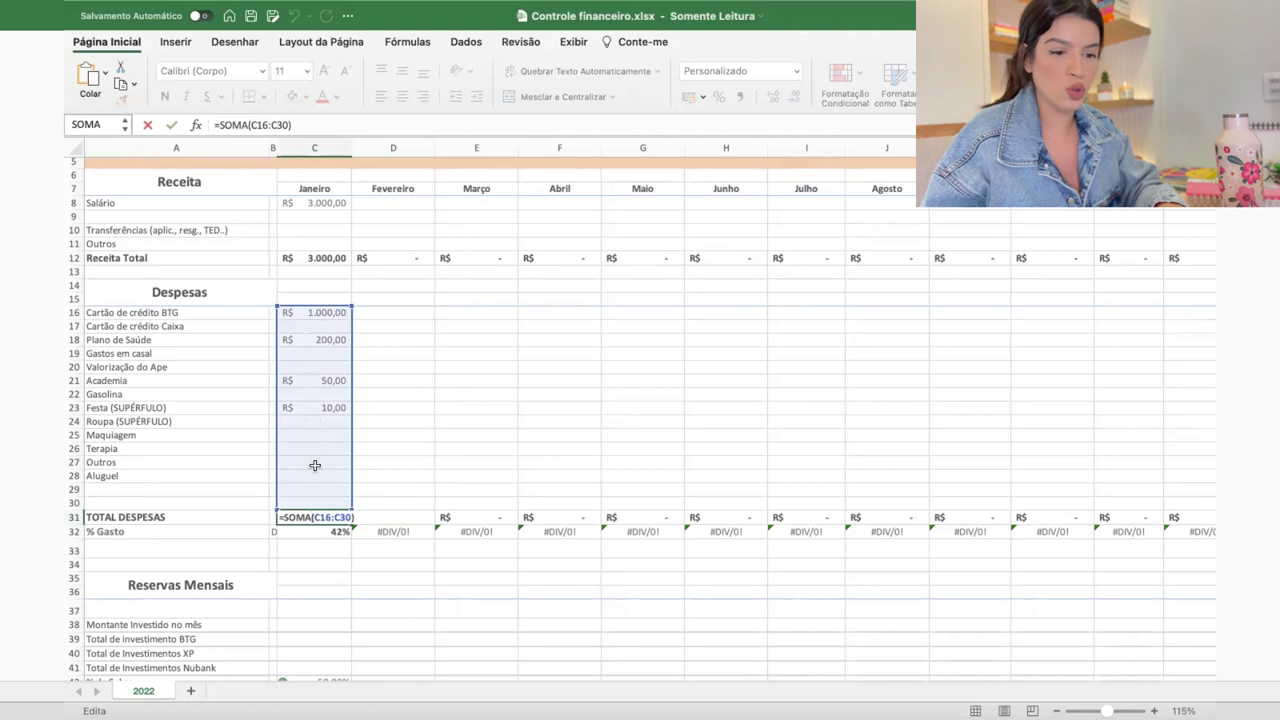
left_click(393, 390)
left_click(313, 516)
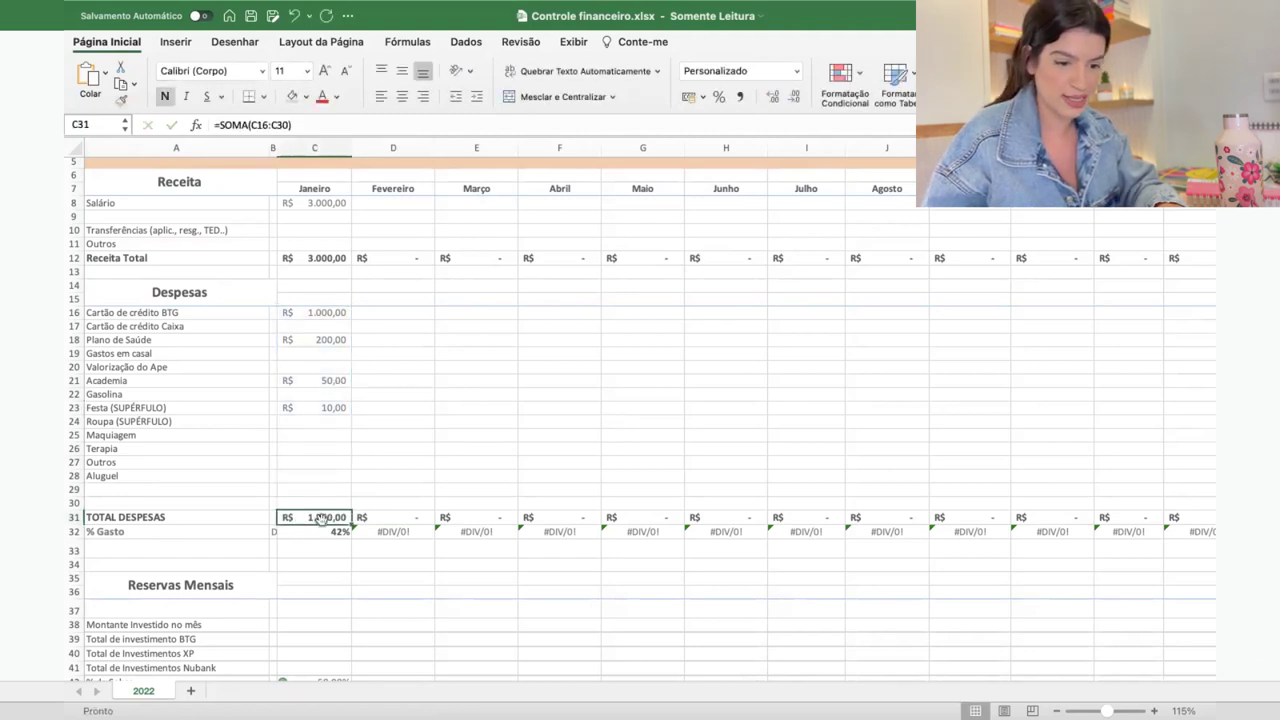
left_click_drag(323, 473, 292, 327)
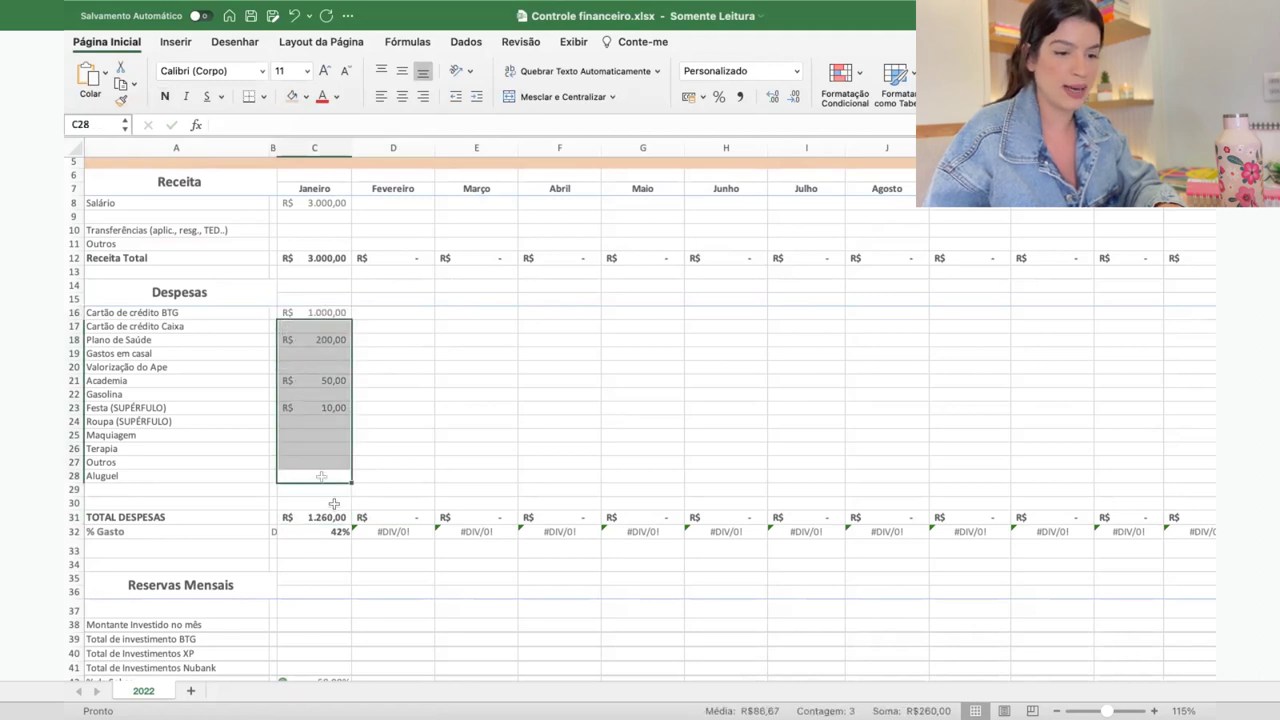
left_click(406, 517)
double_click(460, 517)
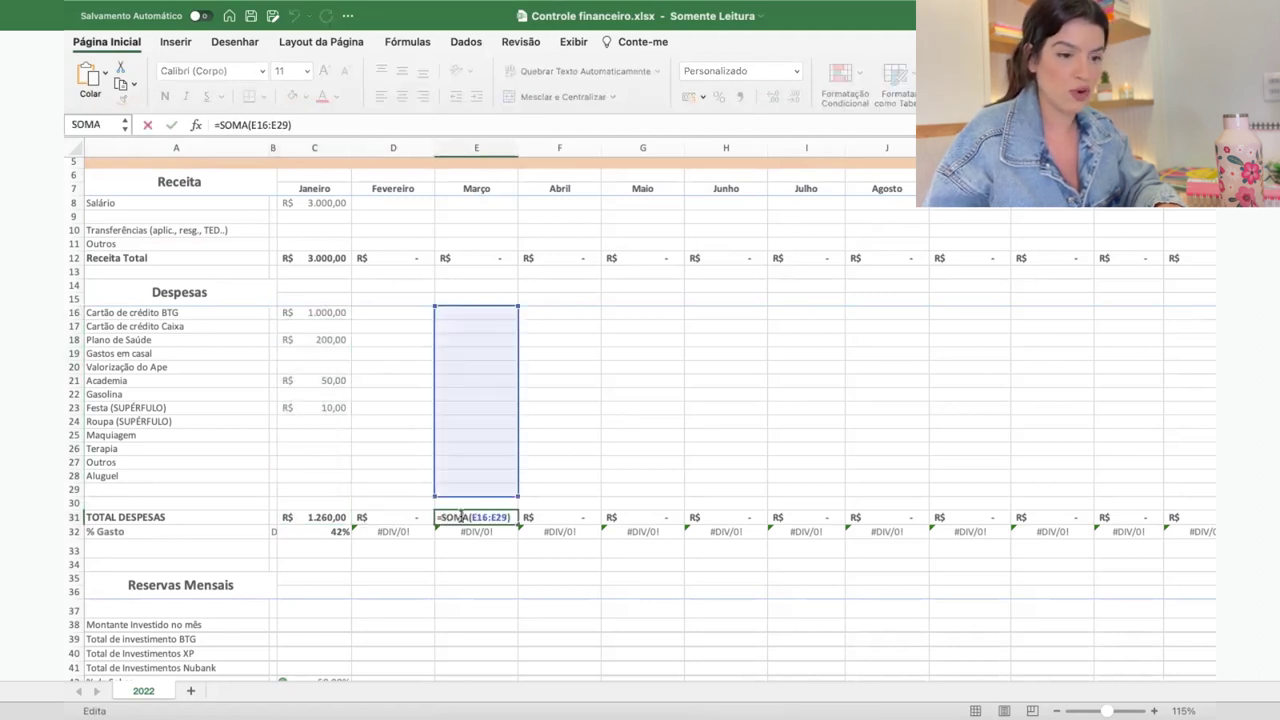
left_click(409, 474)
left_click(336, 410)
left_click(329, 395)
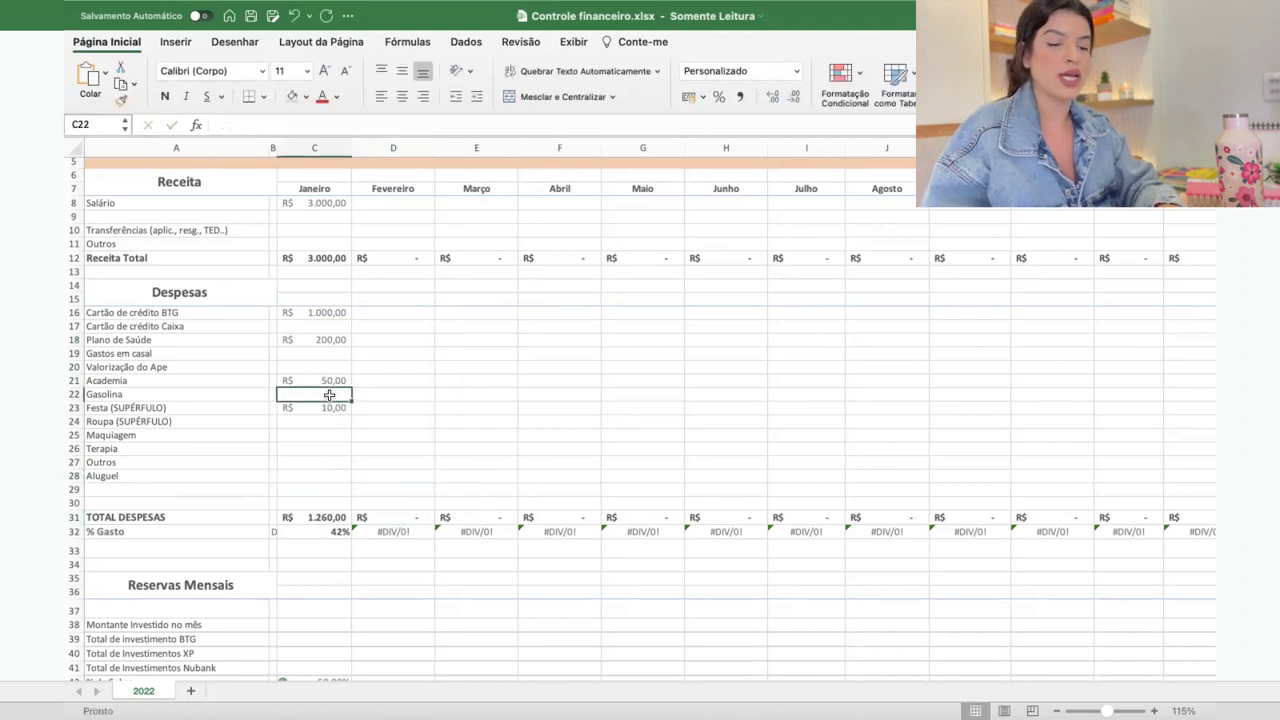
- Compare January's TOTAL DESPESAS with Receita Total and check the % Gasto formula in C32
left_click(313, 518)
left_click(322, 262)
left_click(331, 517)
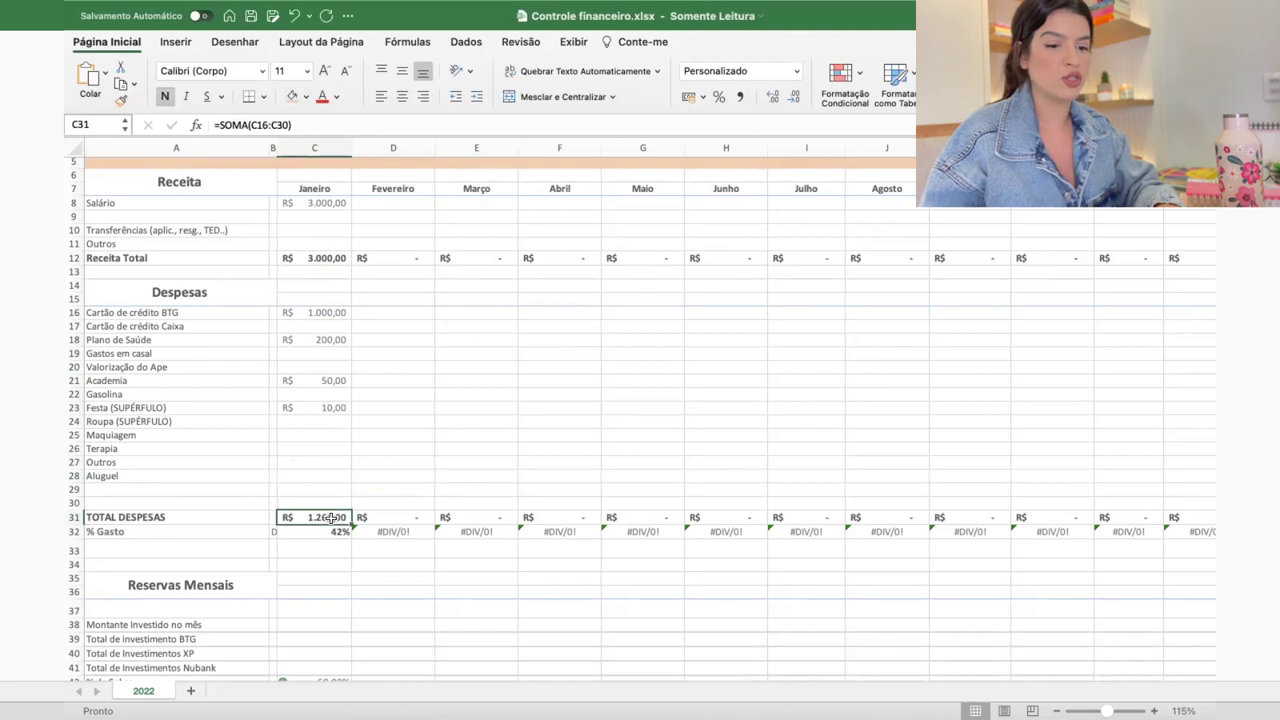
scroll(368, 460, "down", 3)
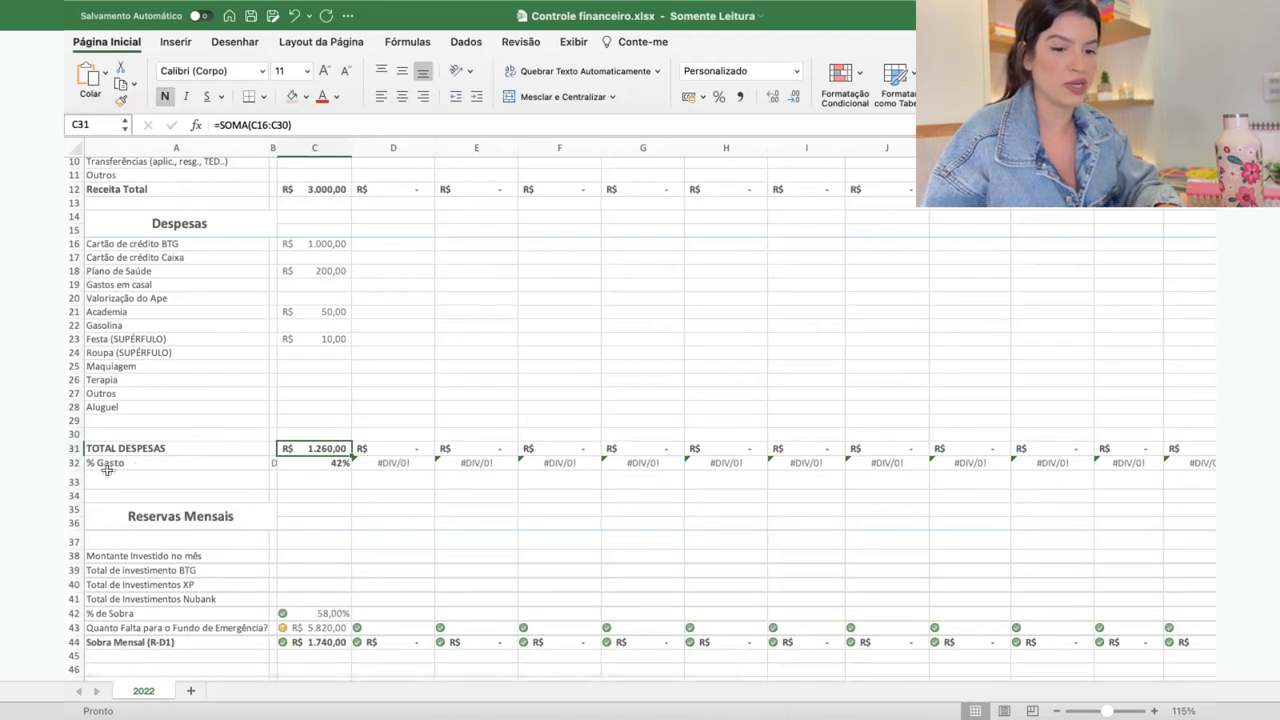
left_click(338, 463)
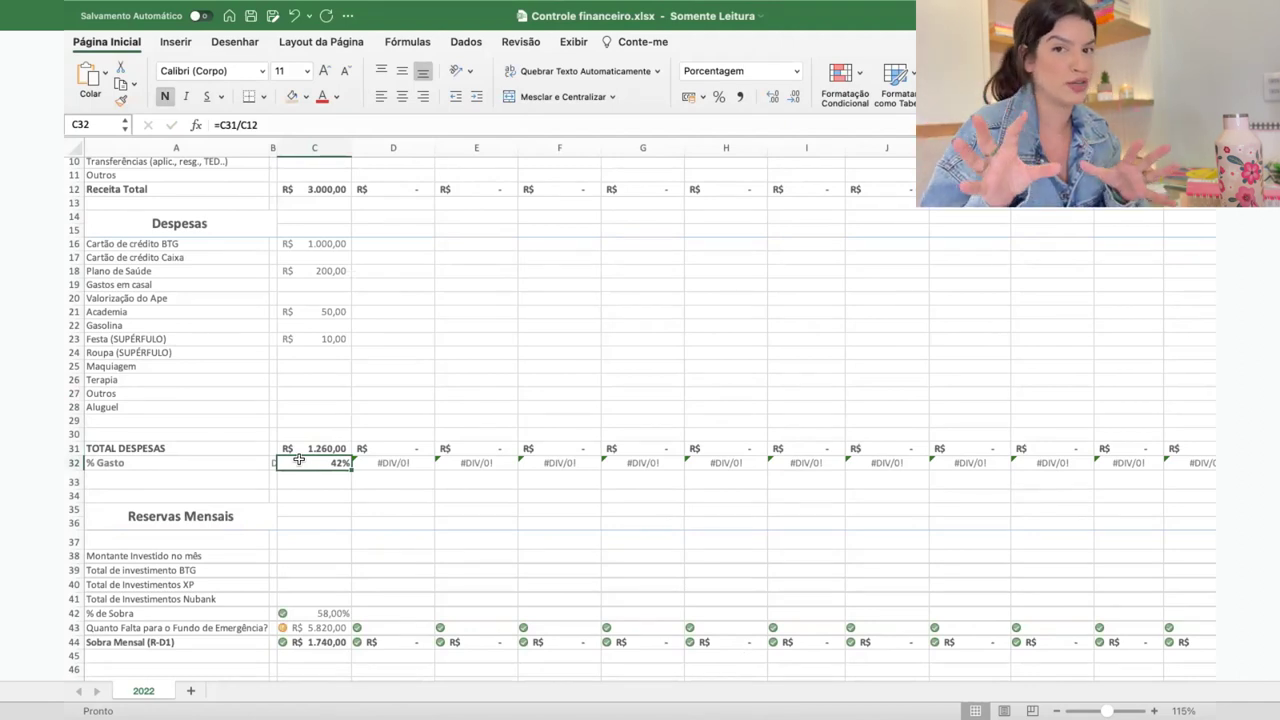
scroll(305, 560, "up", 1)
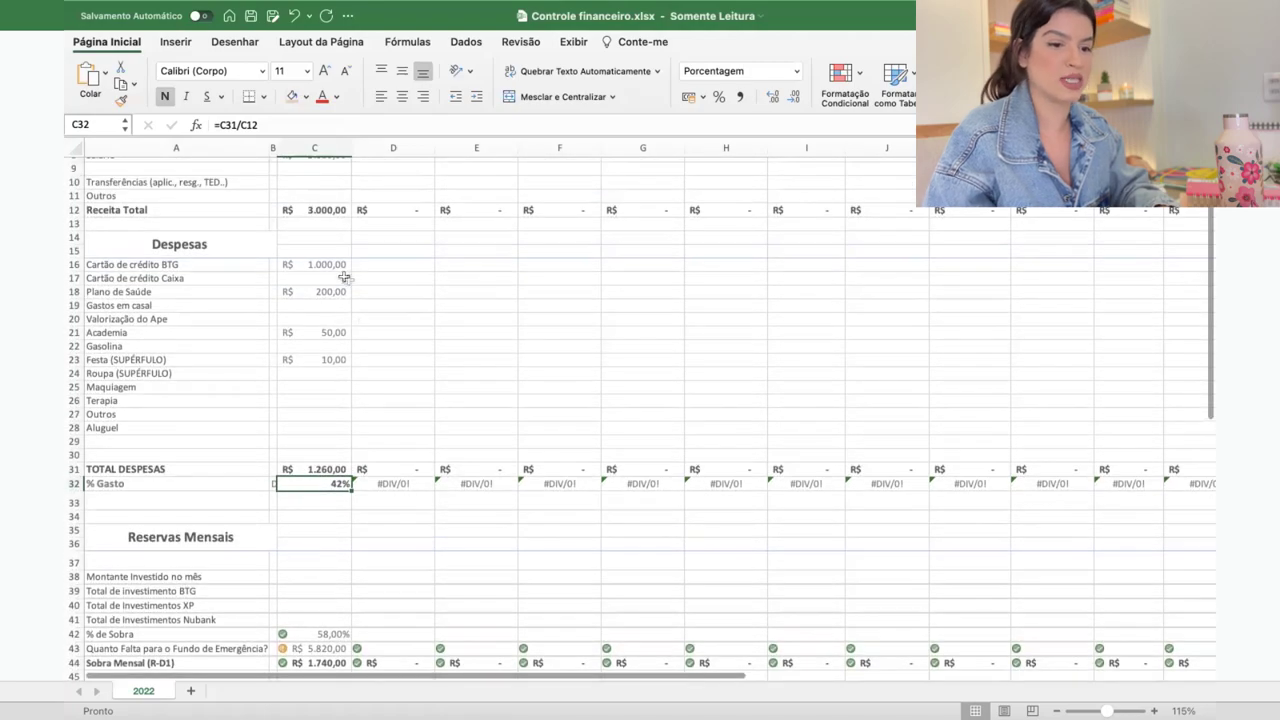
scroll(366, 423, "up", 2)
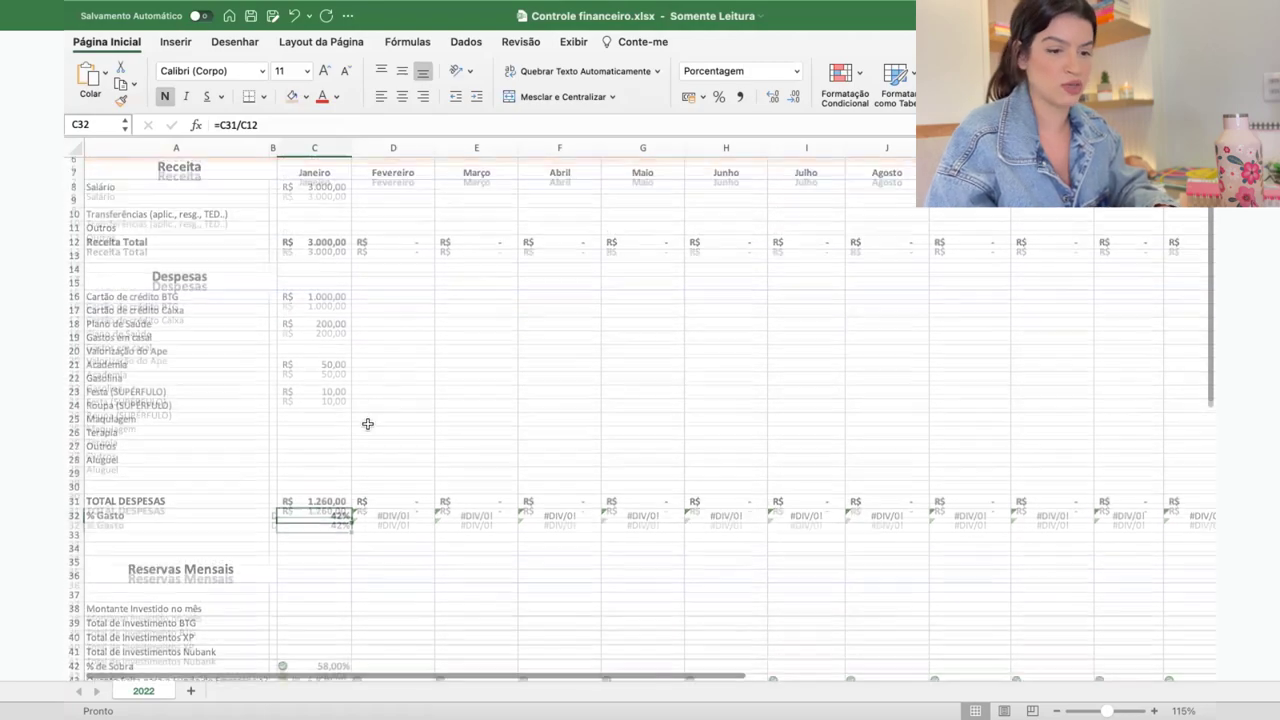
- Examine the Reservas Mensais section, including the Montante Investido no mês row and the investment total rows
scroll(367, 424, "down", 8)
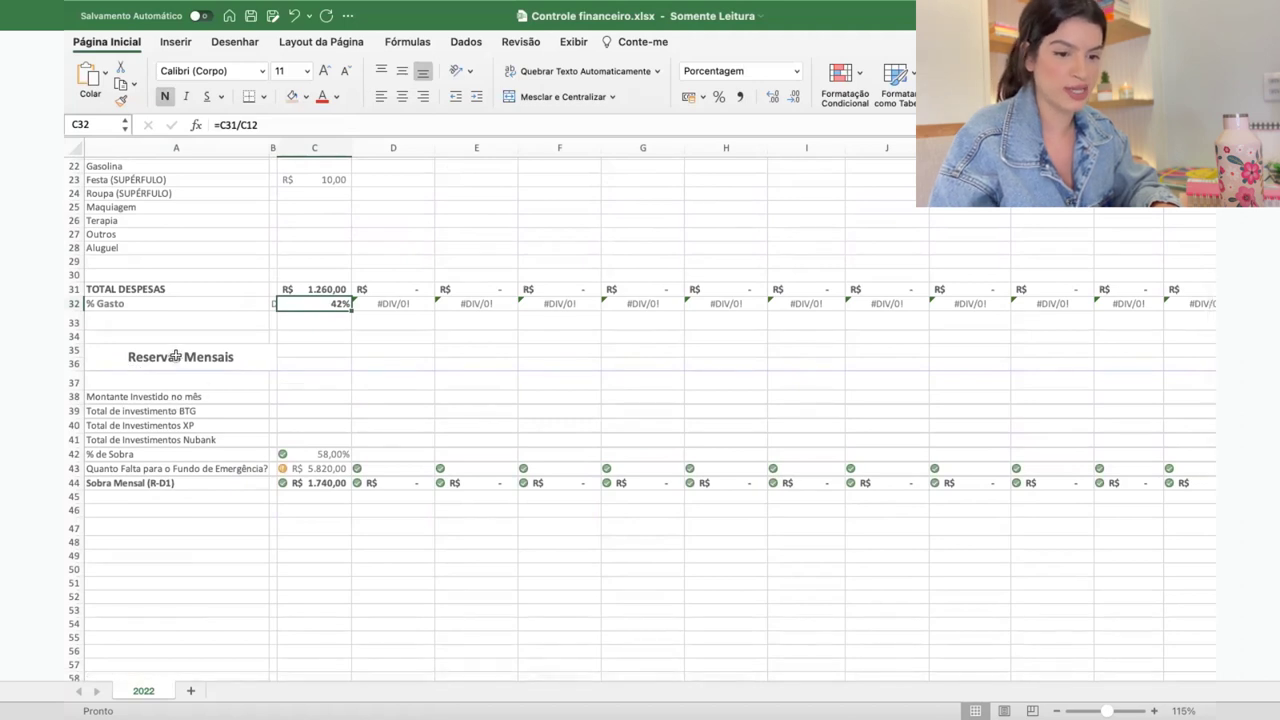
left_click(305, 400)
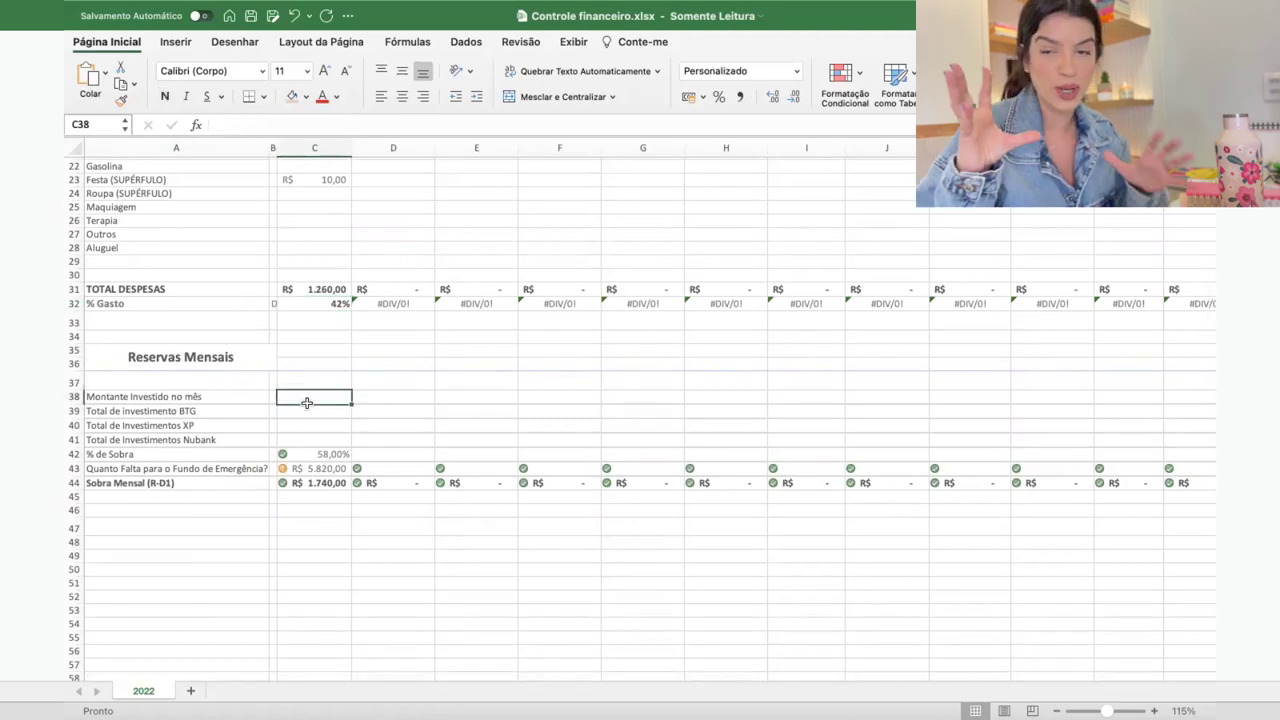
key("Left")
key("Left")
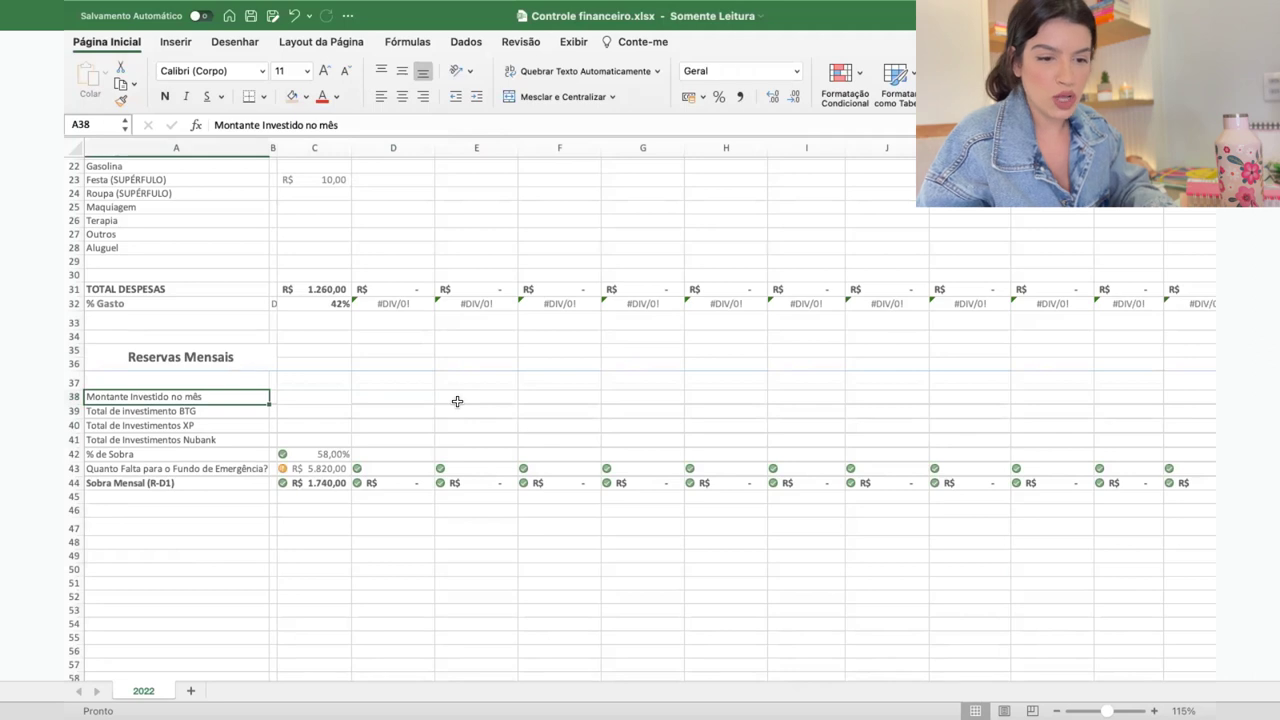
left_click(292, 393)
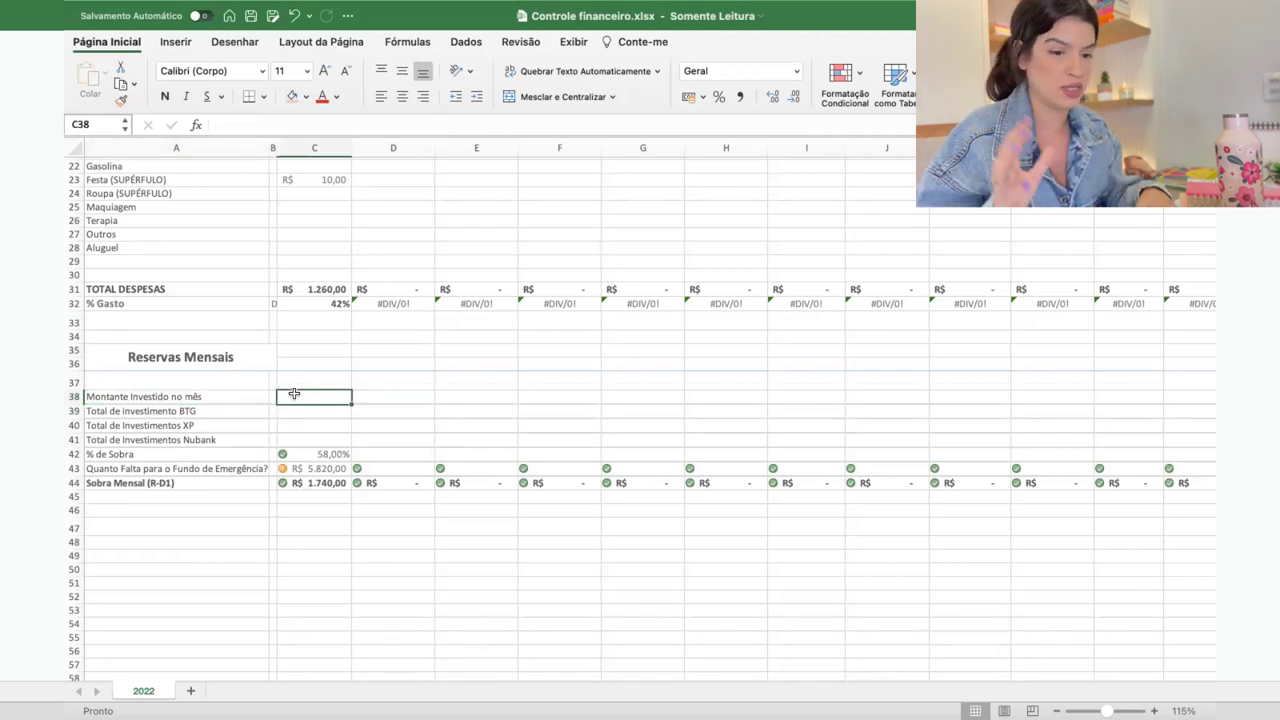
left_click_drag(298, 405, 507, 441)
left_click(542, 437)
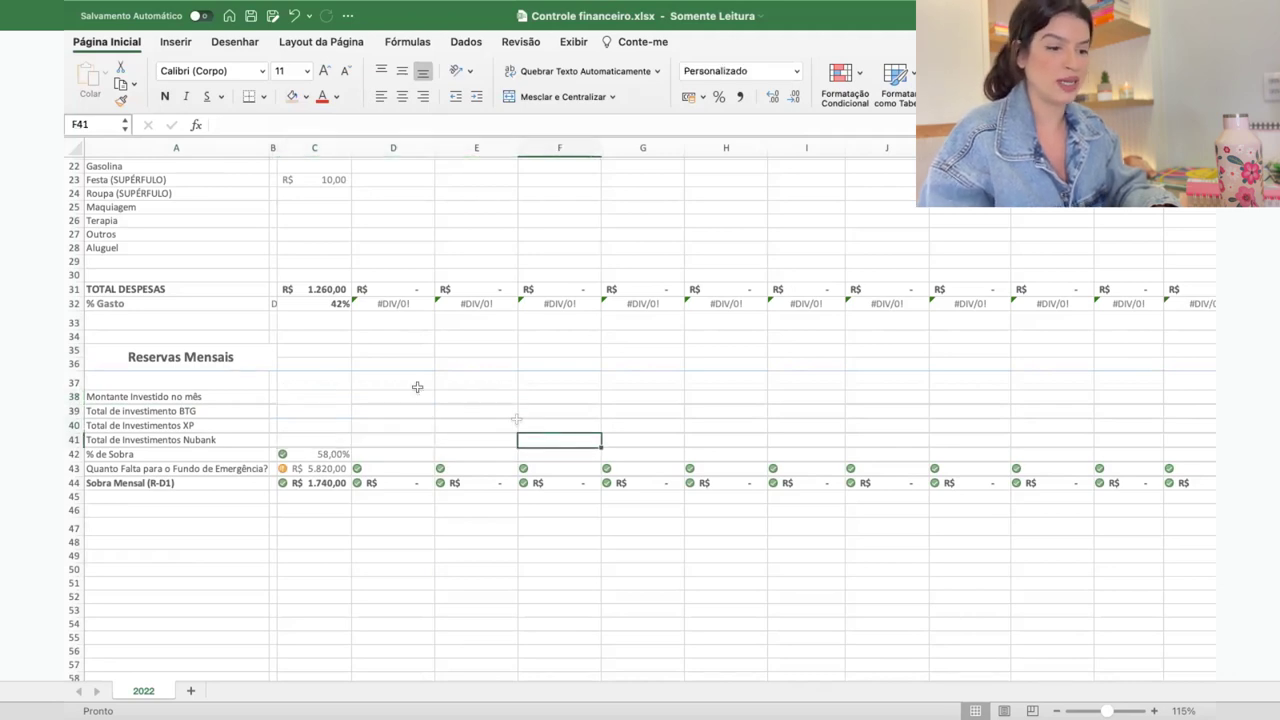
left_click(344, 413)
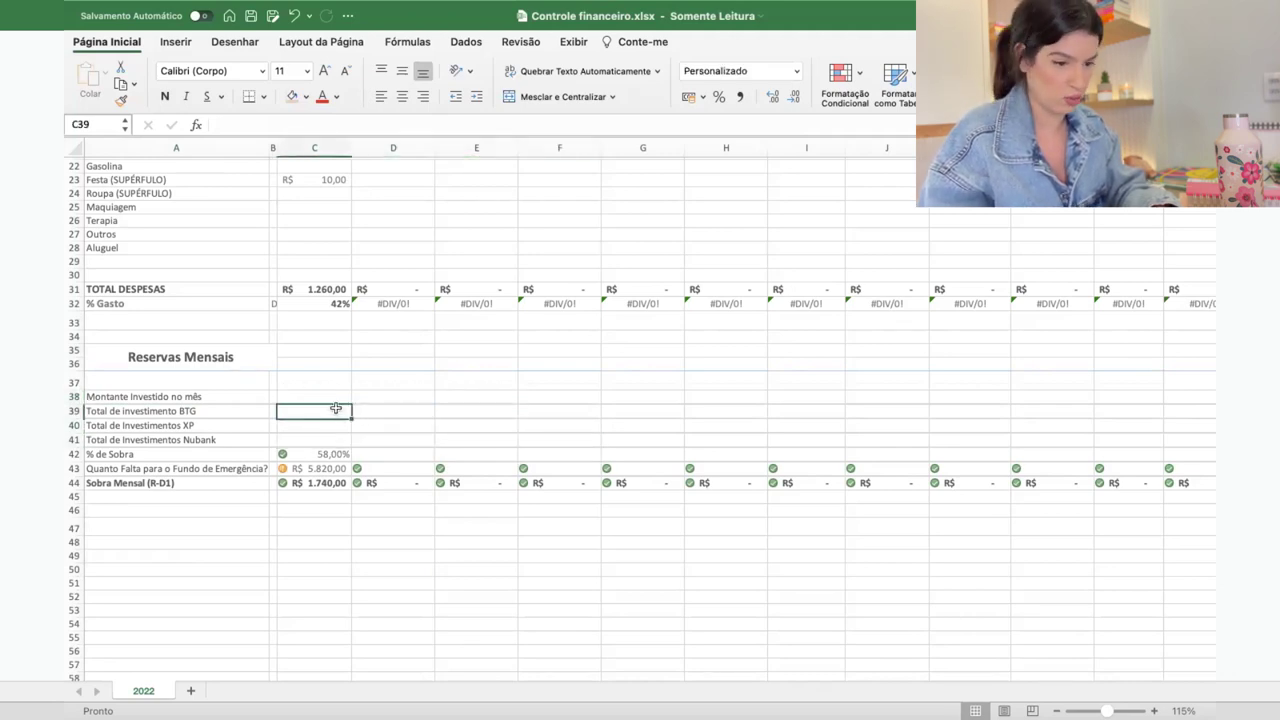
left_click(201, 385)
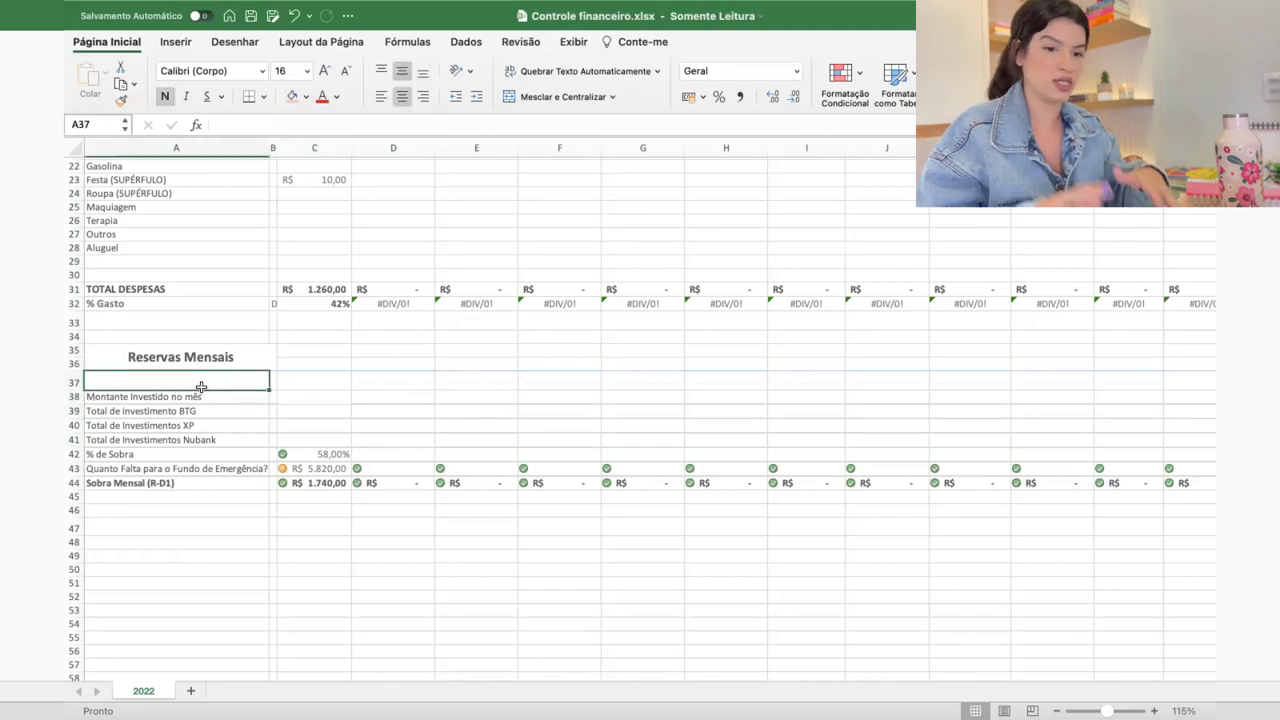
- Try relabelling cell A38 in Reservas Mensais as "Valor que guardei na poupança" and undo the change
left_click(187, 409)
left_click(190, 396)
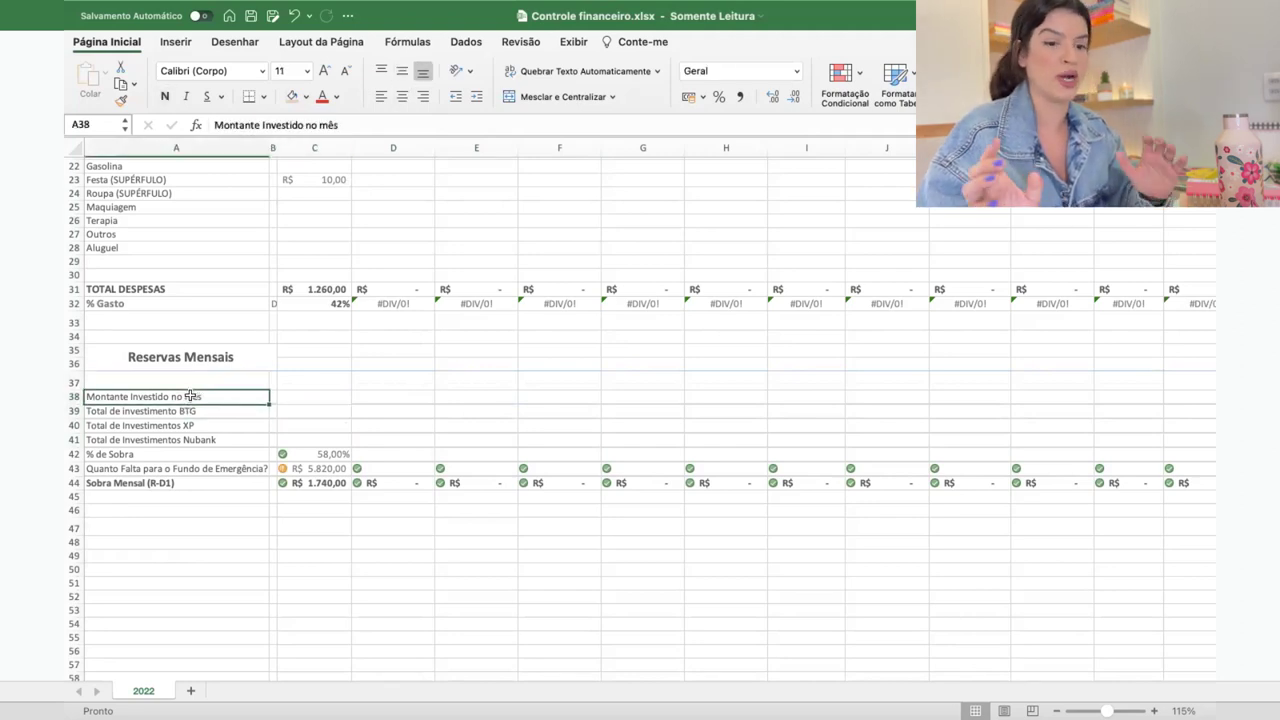
type("Valor que guardei na poupança")
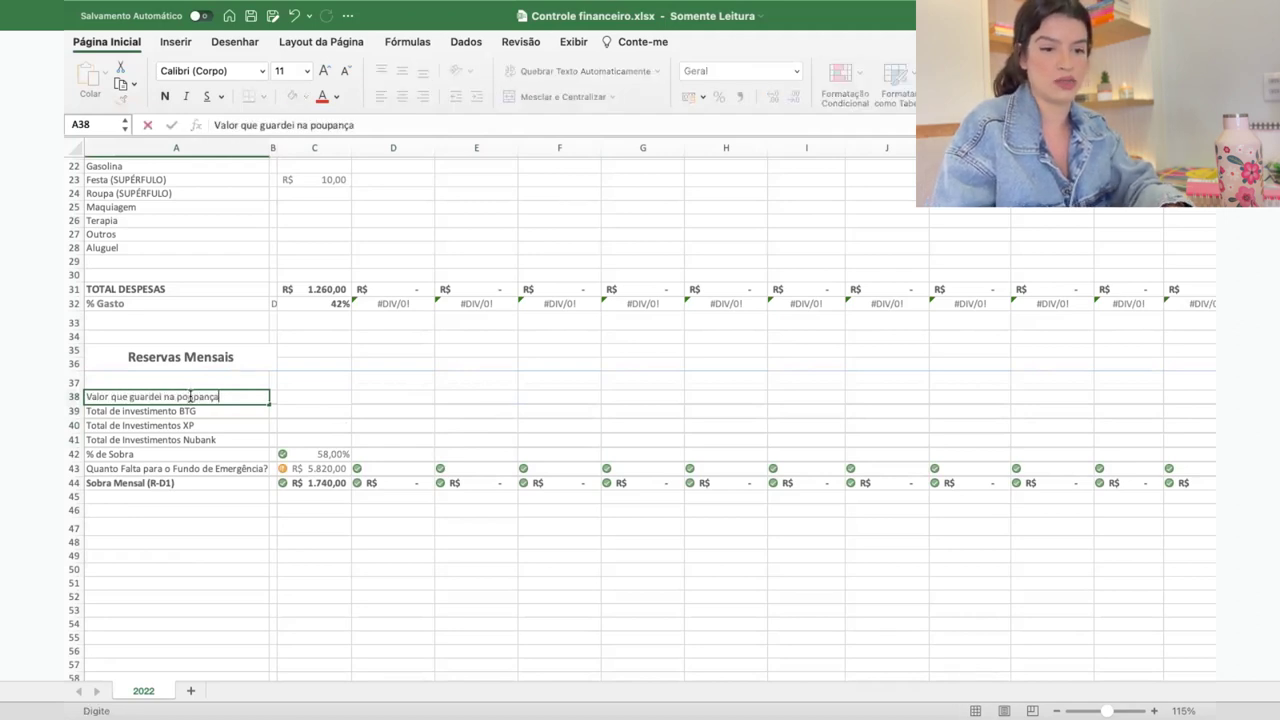
key("Right")
key("Right")
key("Right")
key("Right")
key("Right")
key("Right")
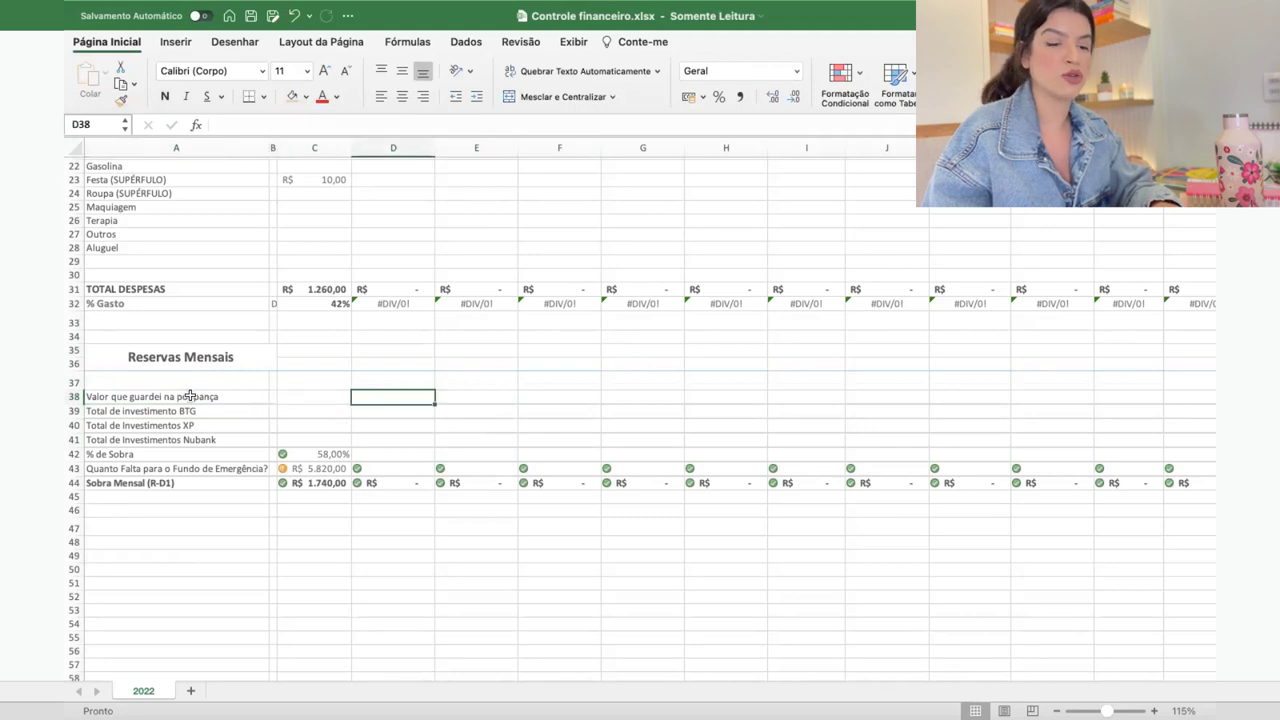
key("Left")
key("Left")
key("Left")
key("Left")
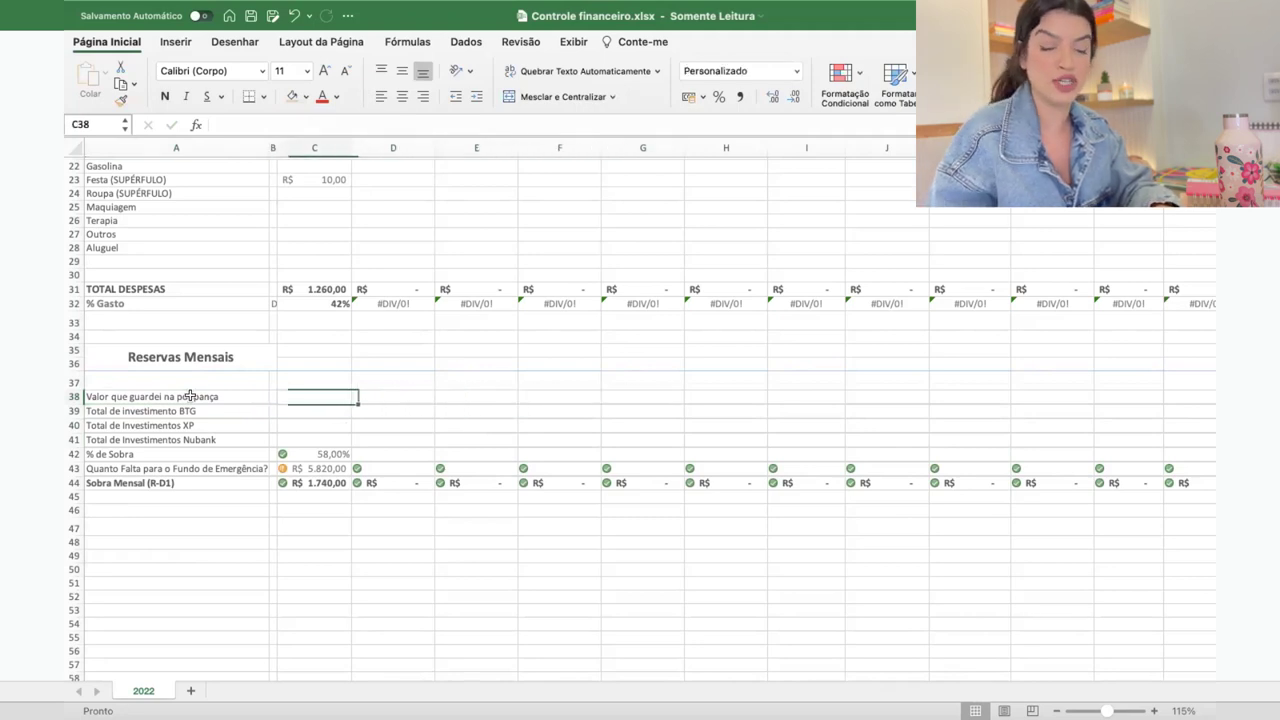
key("Right")
key("Right")
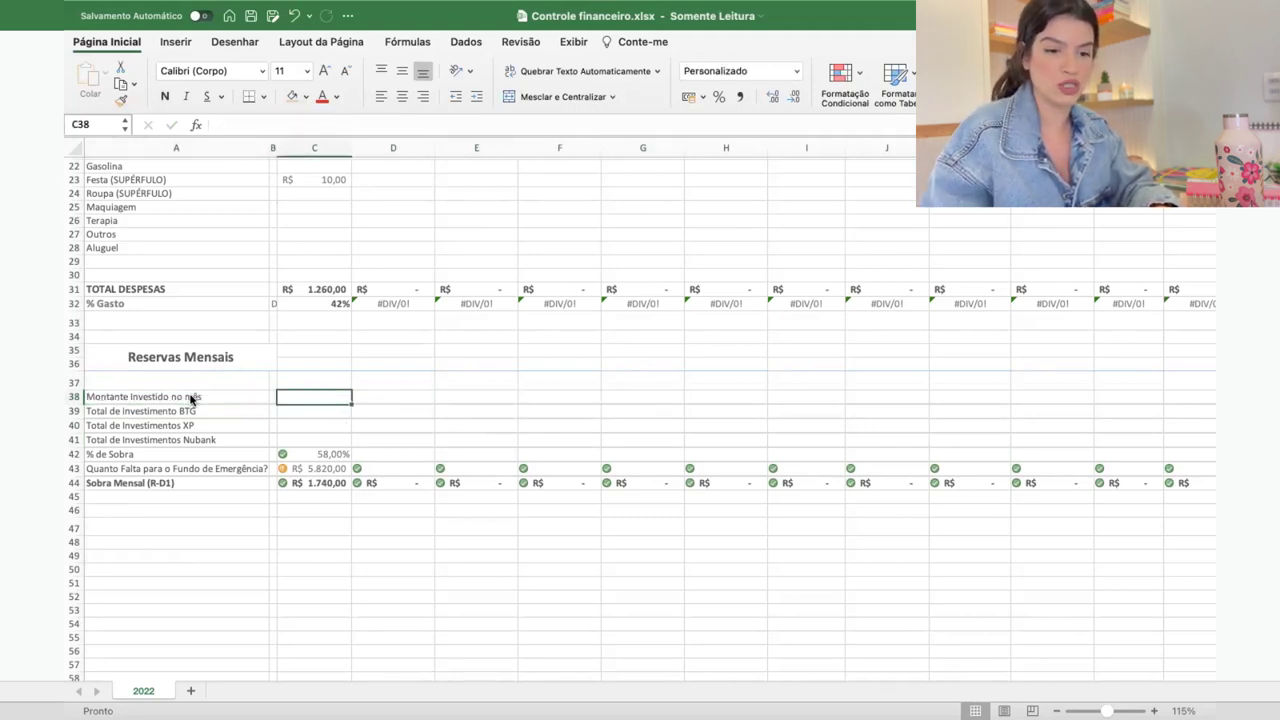
- Examine the Montante Investido no mês row and the BTG, XP and Nubank investment total rows with their January cells
left_click(382, 402)
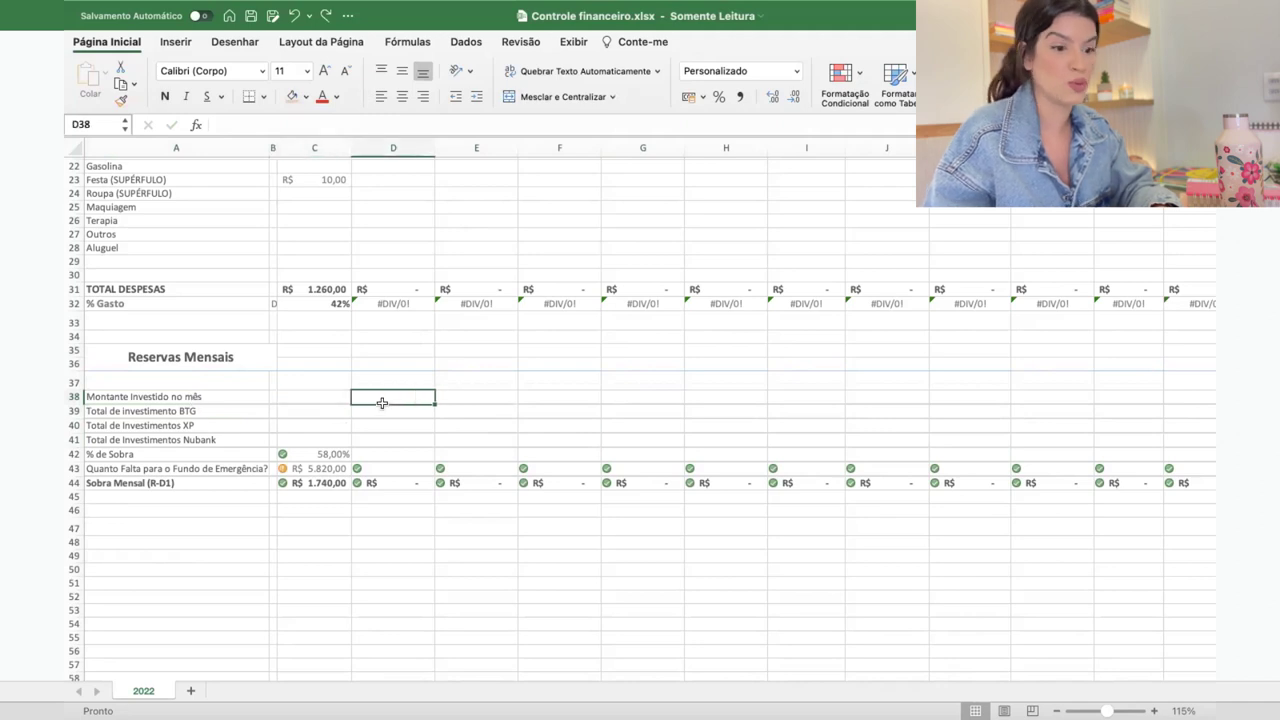
key("Right")
left_click(173, 416)
key("Right")
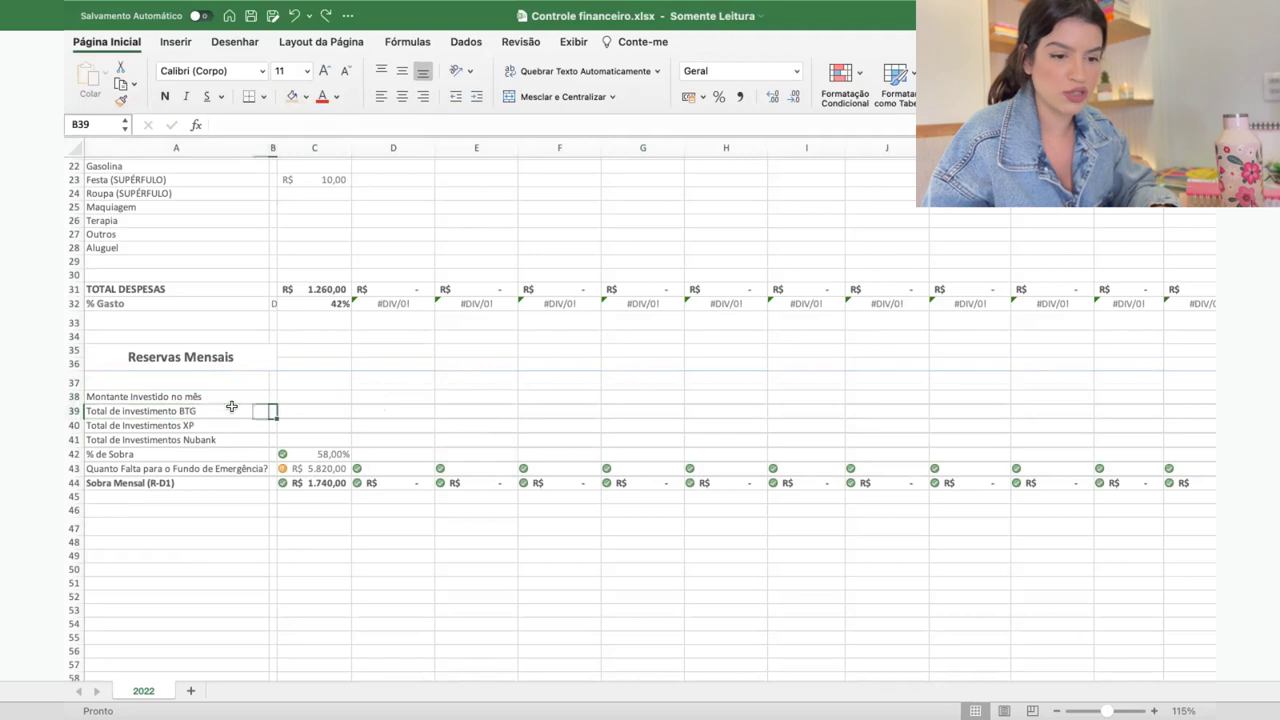
key("Right")
key("Left")
key("Left")
key("Down")
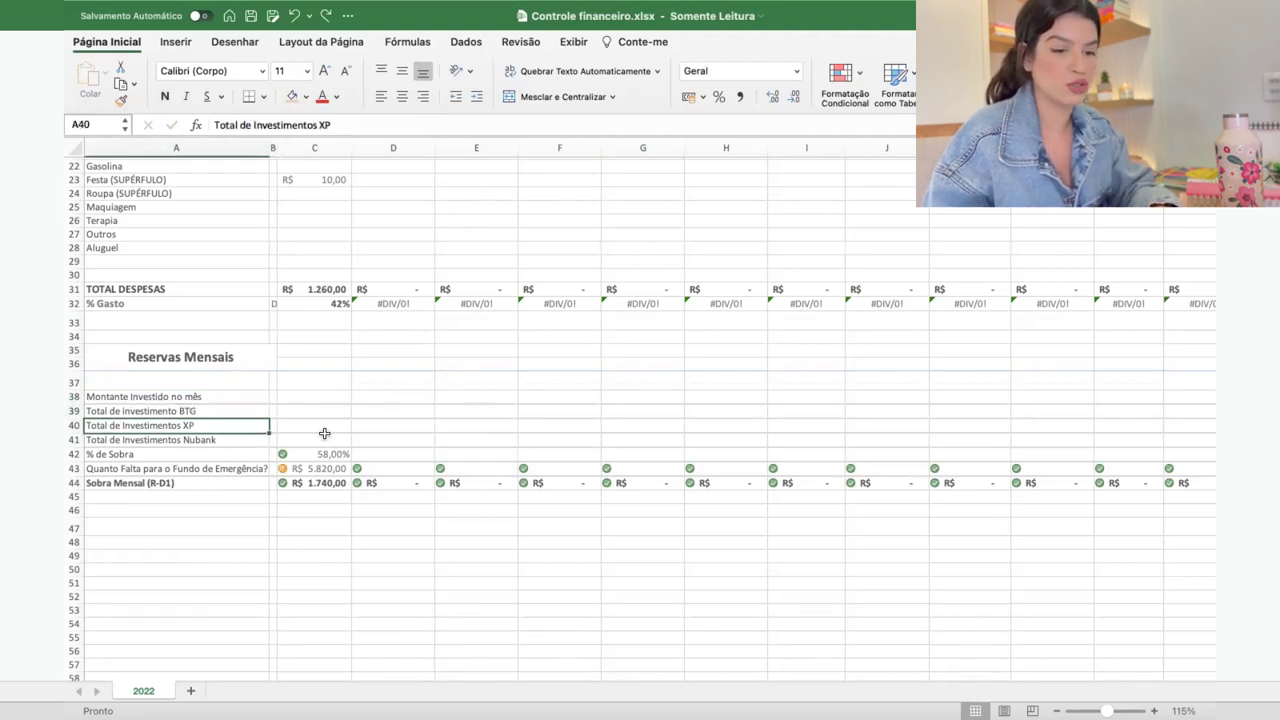
left_click(324, 434)
left_click(326, 427)
left_click(272, 424)
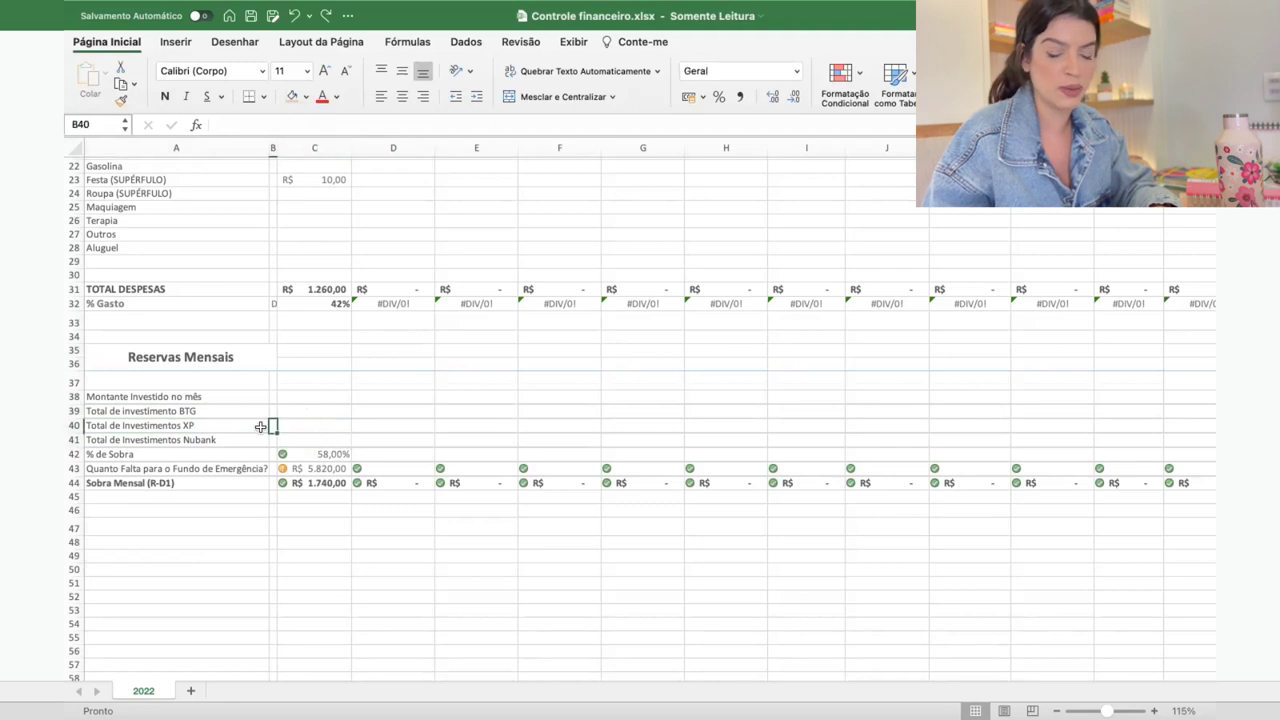
left_click(250, 439)
left_click(383, 450)
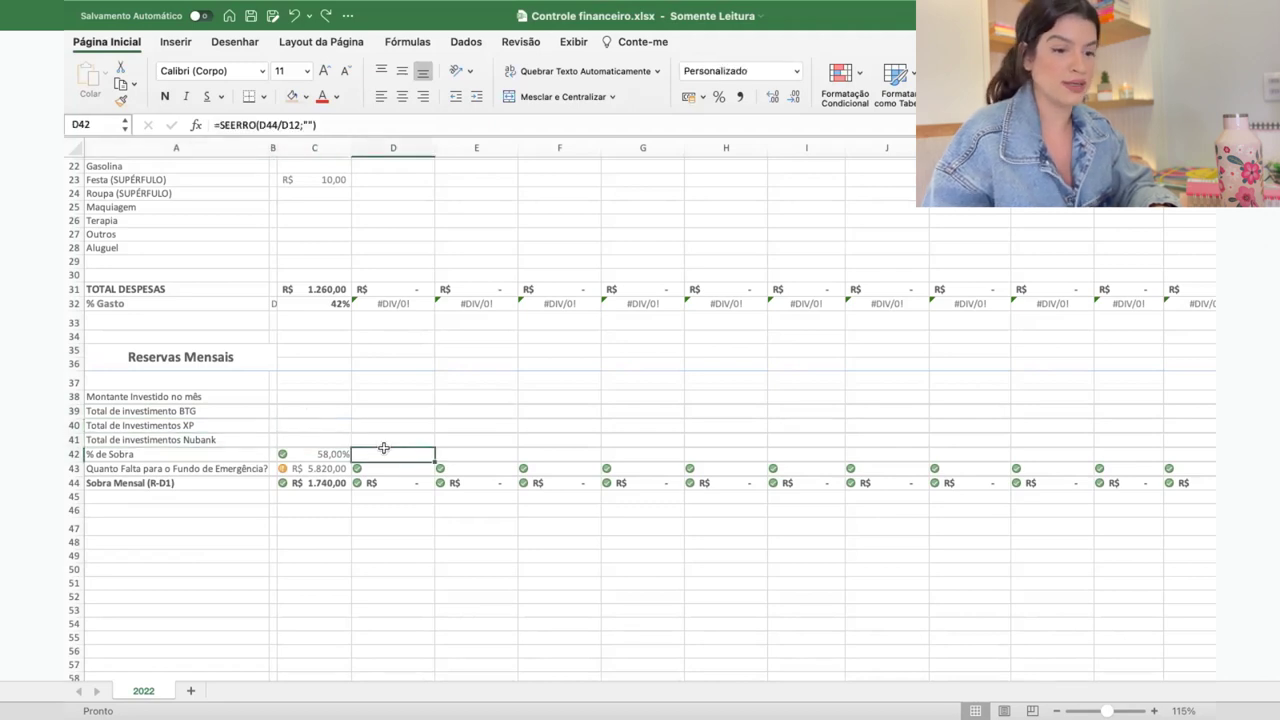
left_click(323, 440)
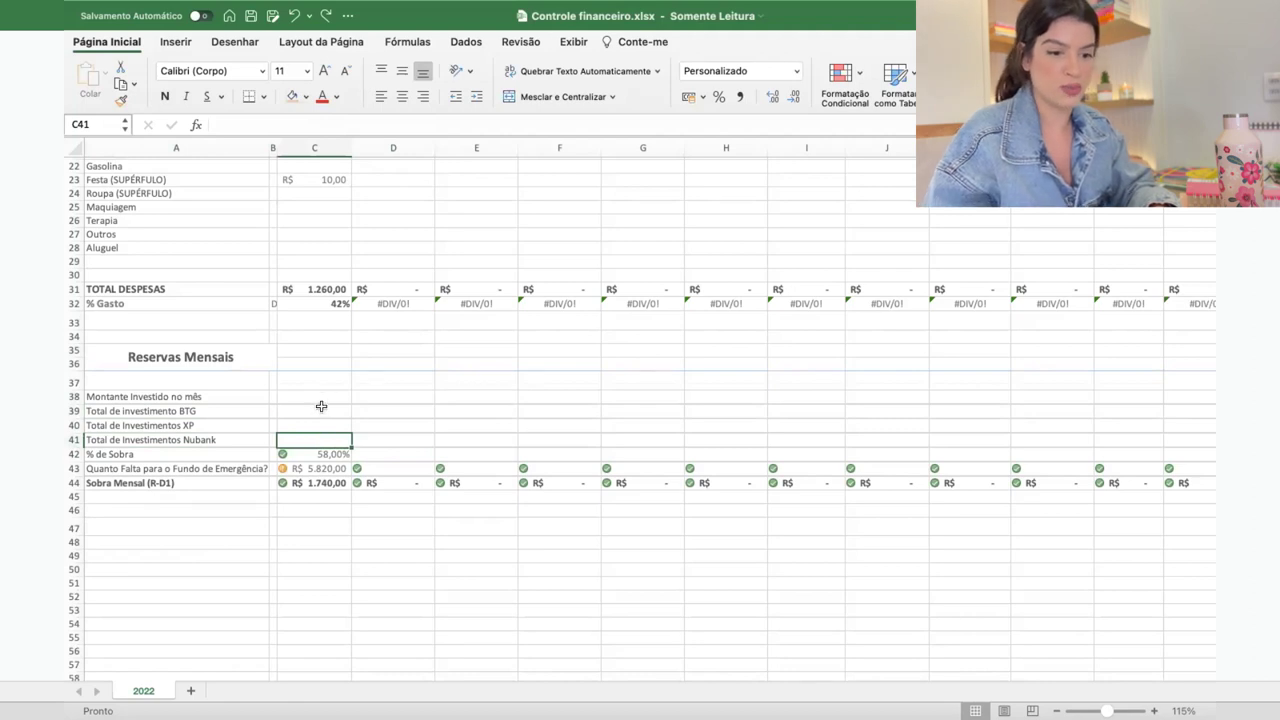
left_click_drag(320, 410, 340, 441)
key("Right")
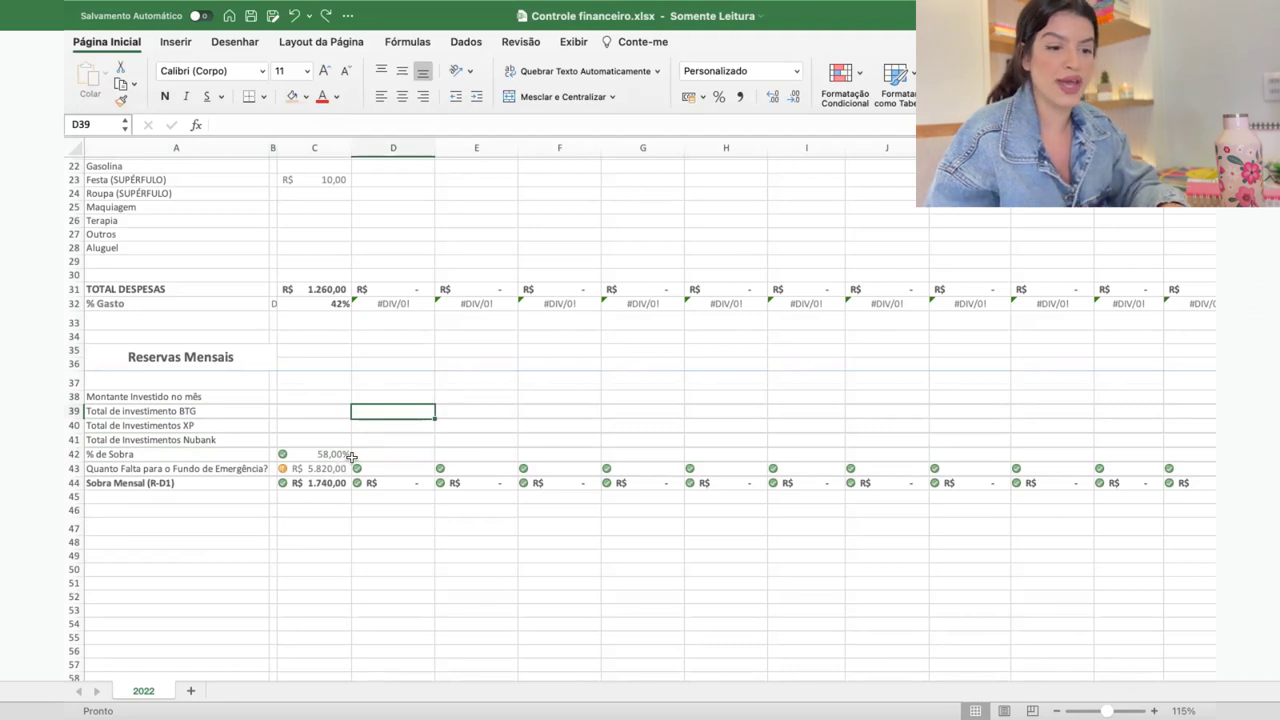
- Enter sample amounts in the Montante Investido no mês row: 100 for January and 299 for February
left_click(310, 421)
left_click(309, 397)
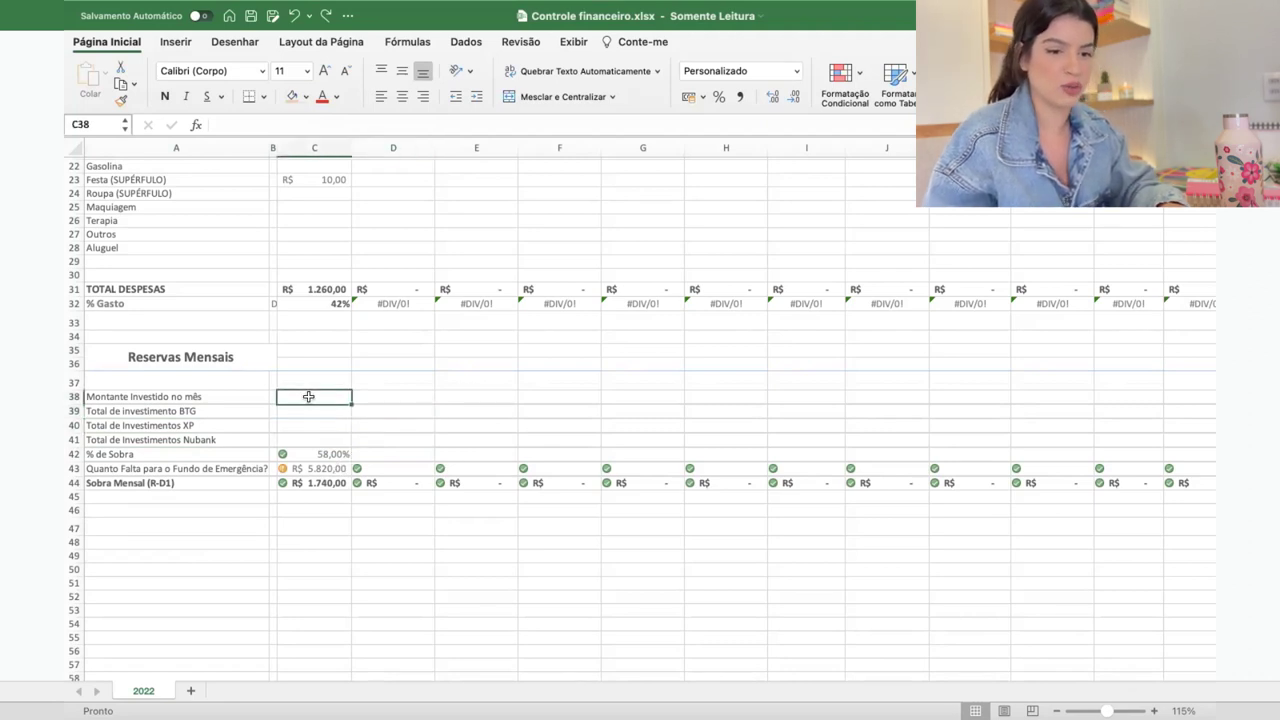
type("100")
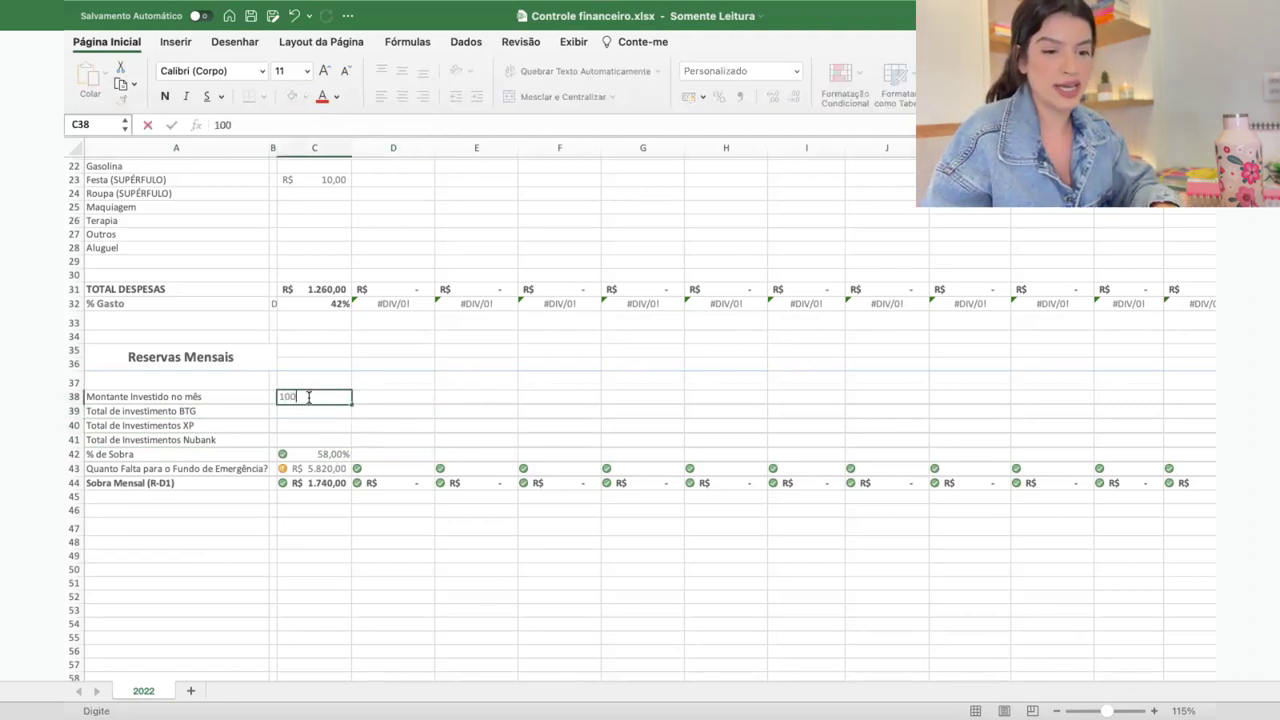
key("Tab")
left_click(309, 397)
key("Tab")
type("29")
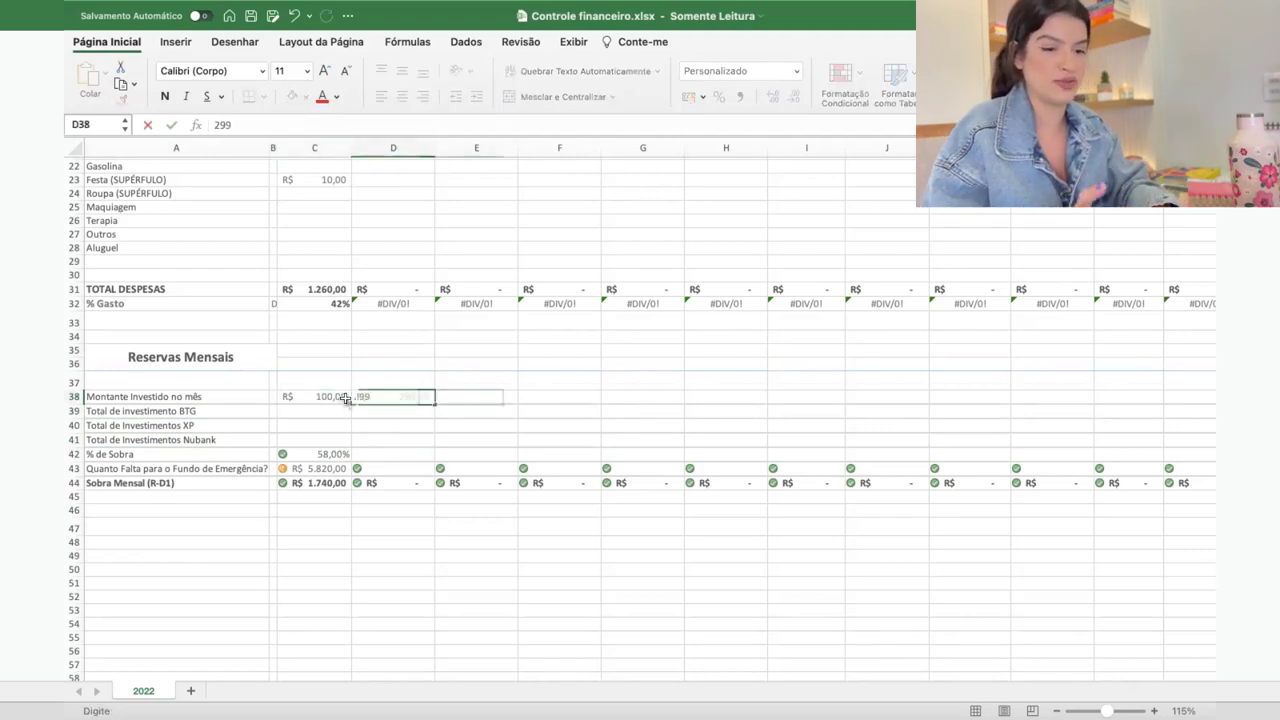
type("9")
key("Tab")
key("Right")
key("Right")
- Fill the Total de investimento BTG row with sample amounts of 100.000 for January and 110000 for February
key("Left")
key("Left")
key("Left")
key("Left")
key("Down")
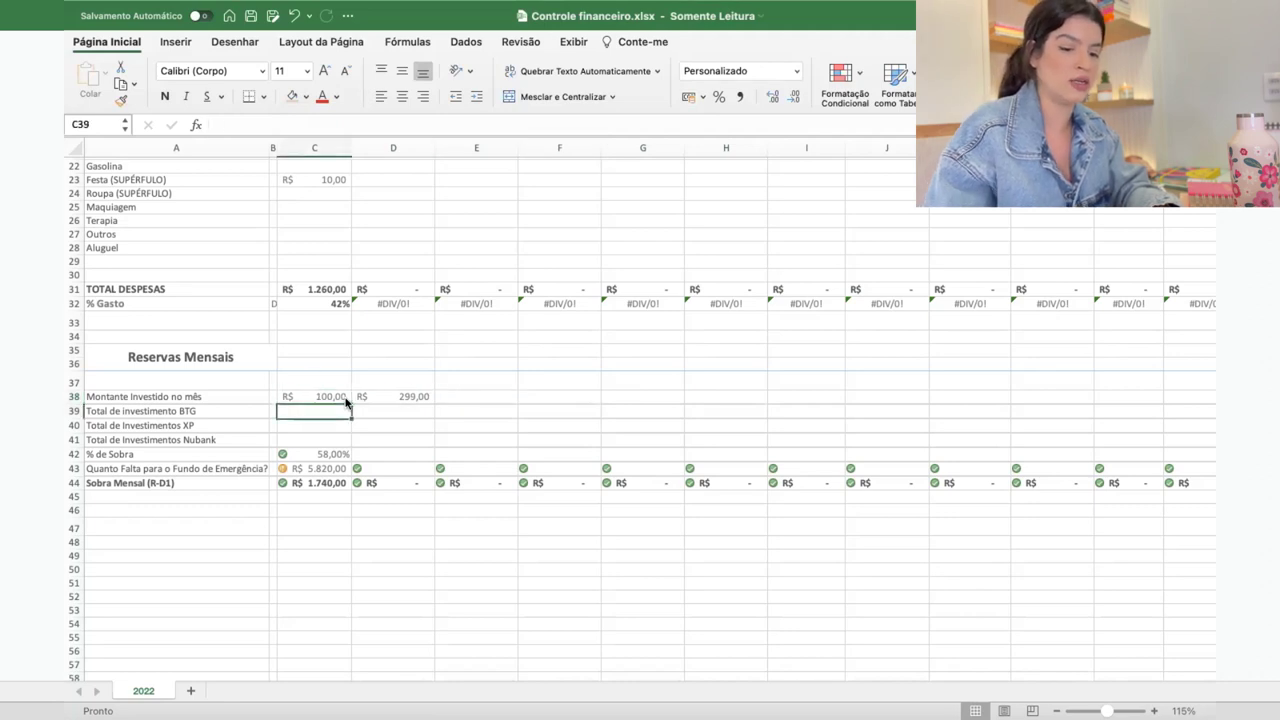
type("100.000")
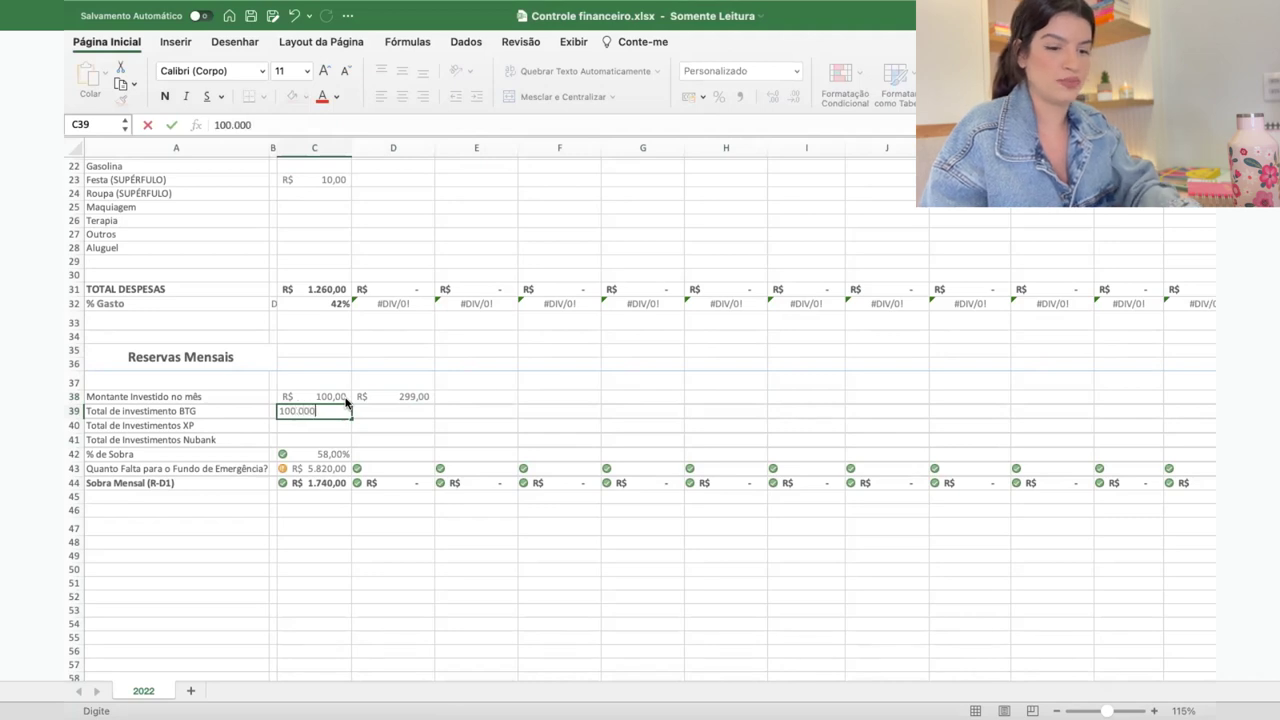
key("Tab")
type("11")
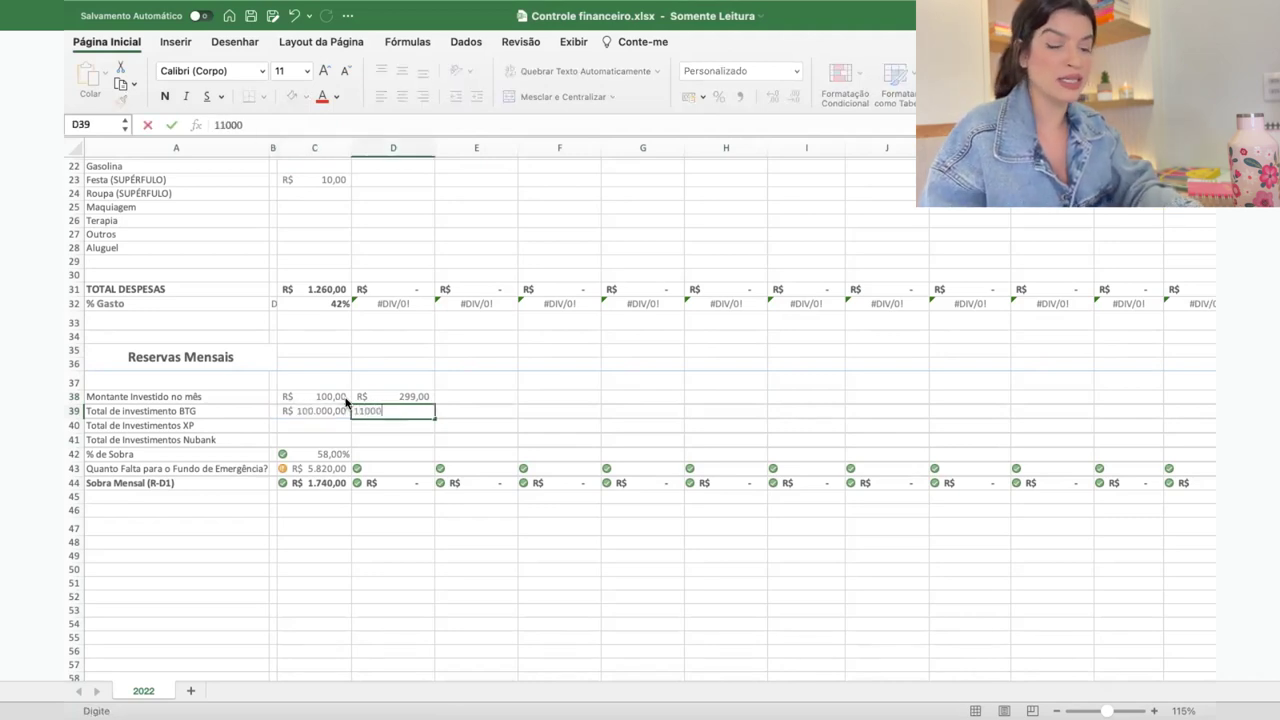
type("00000")
key("Return")
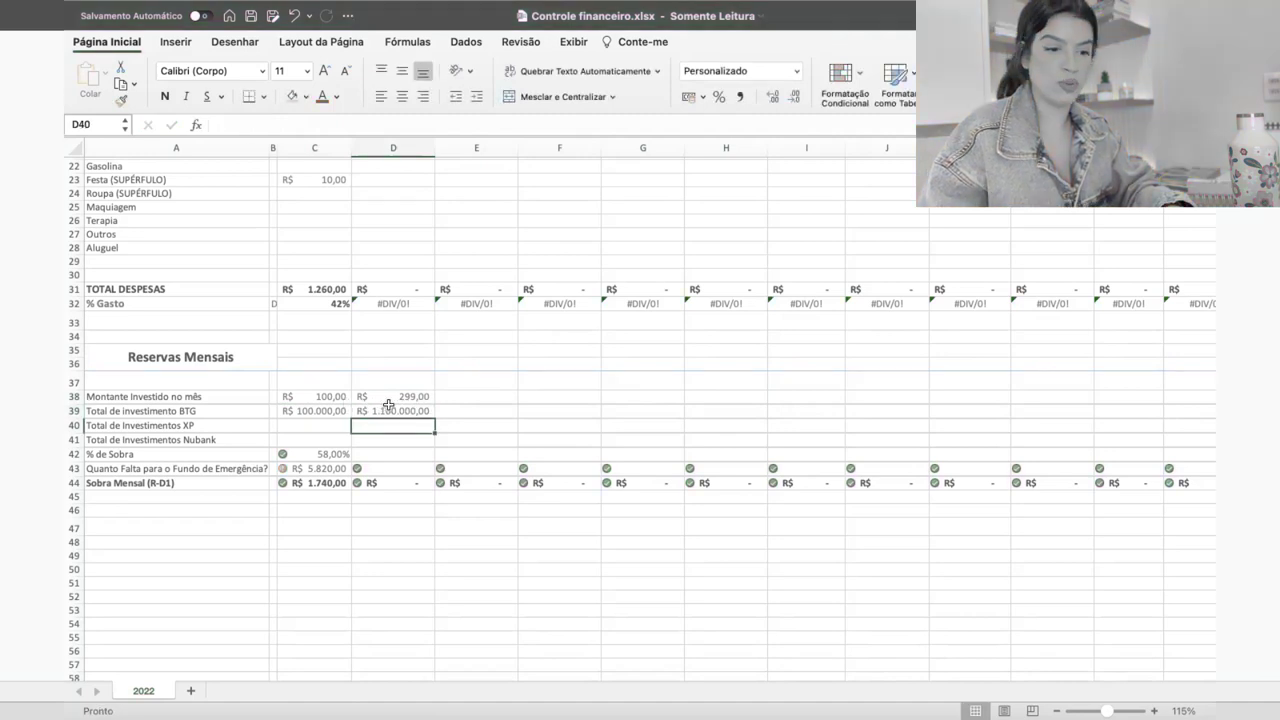
left_click(388, 405)
left_click(256, 118)
key("BackSpace")
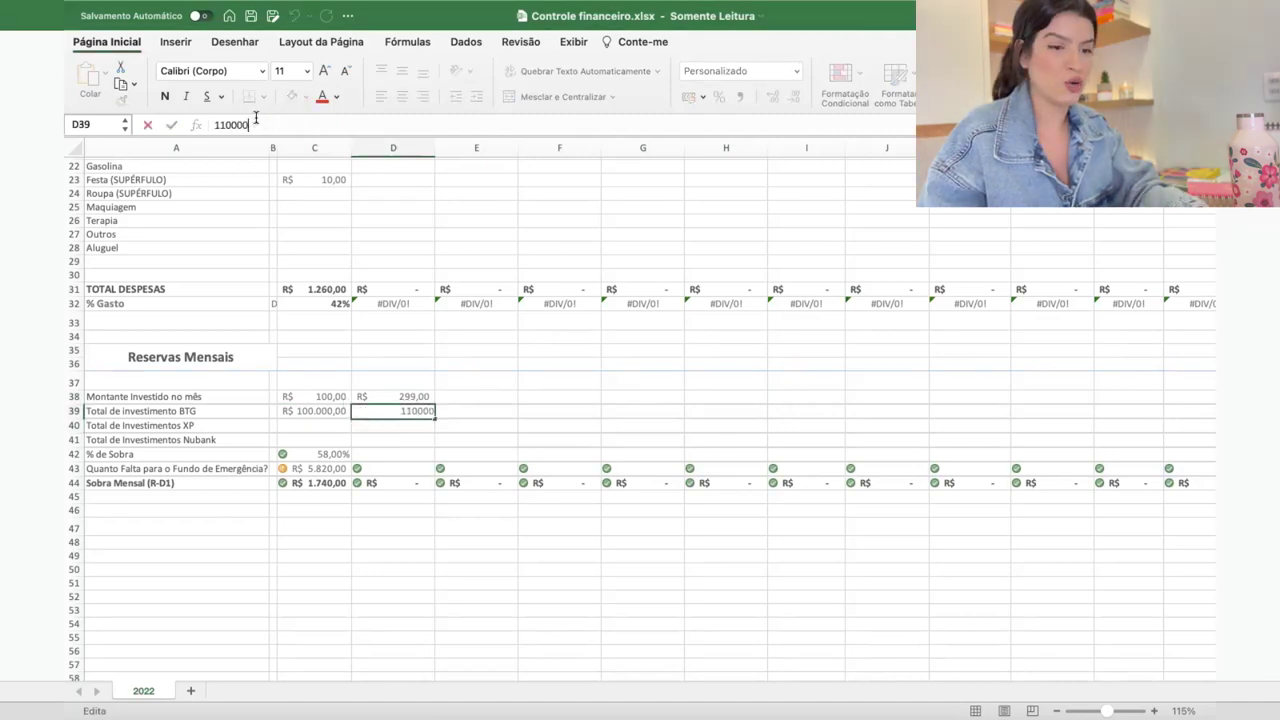
key("Return")
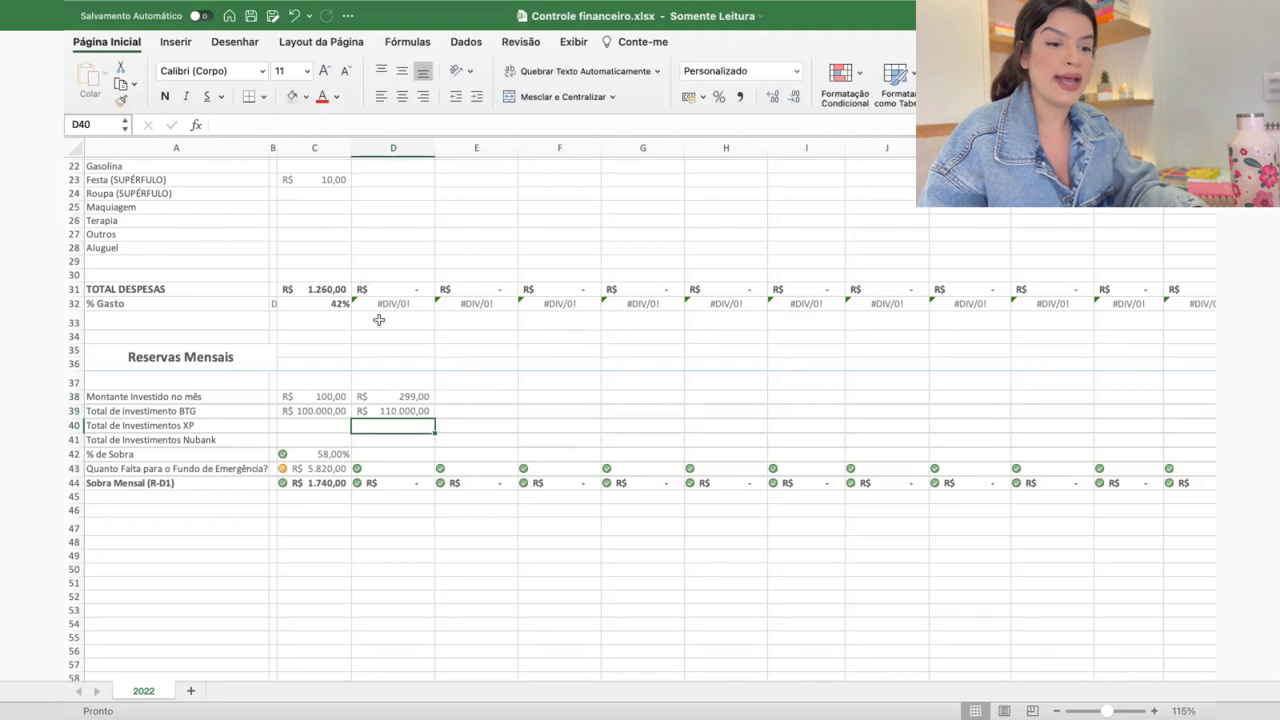
- Compare the two BTG totals and undo the sample amounts in the Montante Investido no mês and BTG rows
left_click(313, 413)
left_click(404, 414)
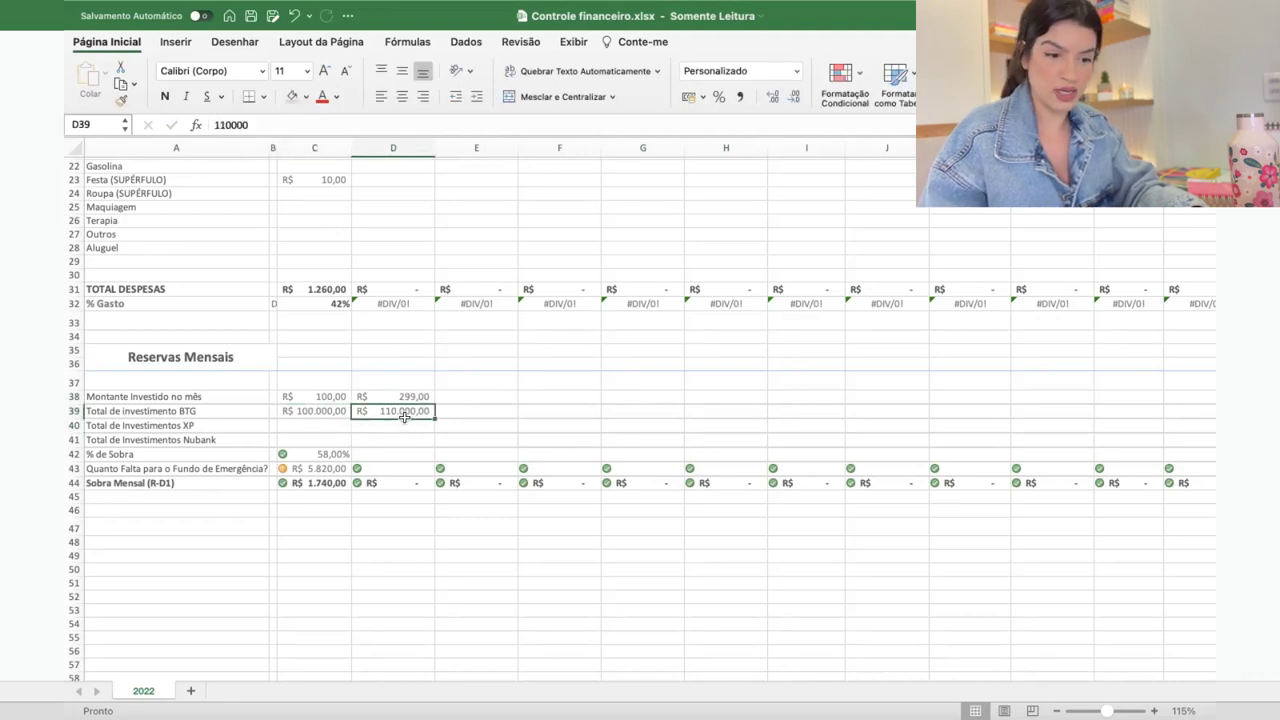
left_click(310, 425)
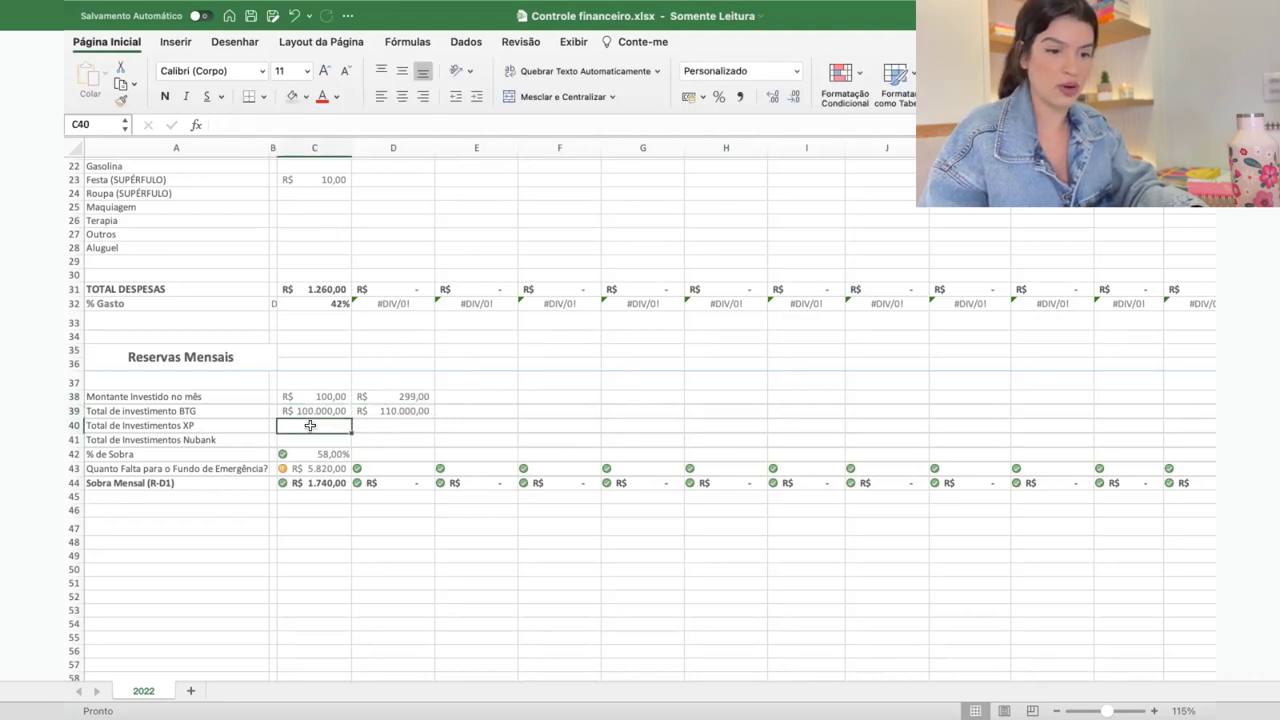
key("ctrl+z")
left_click(324, 409)
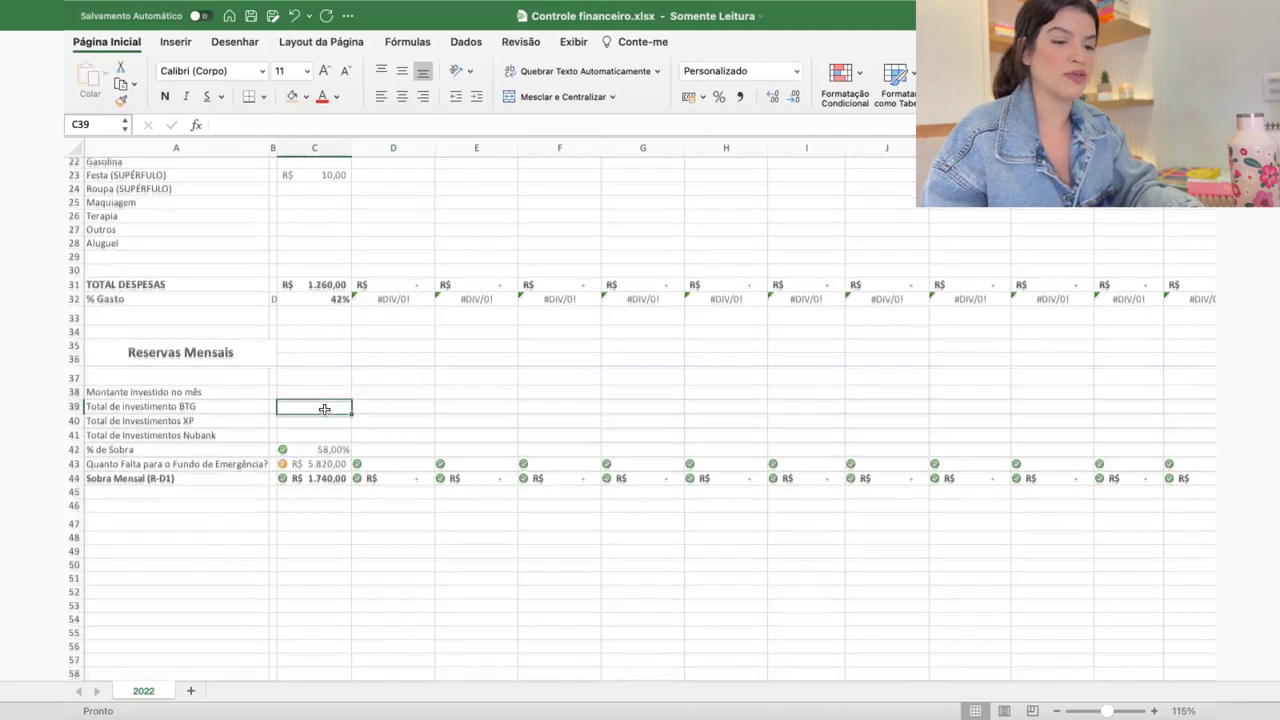
- Inspect January's % de Sobra formula in C42 and compare it with the Receita Total it refers to
scroll(200, 440, "down", 3)
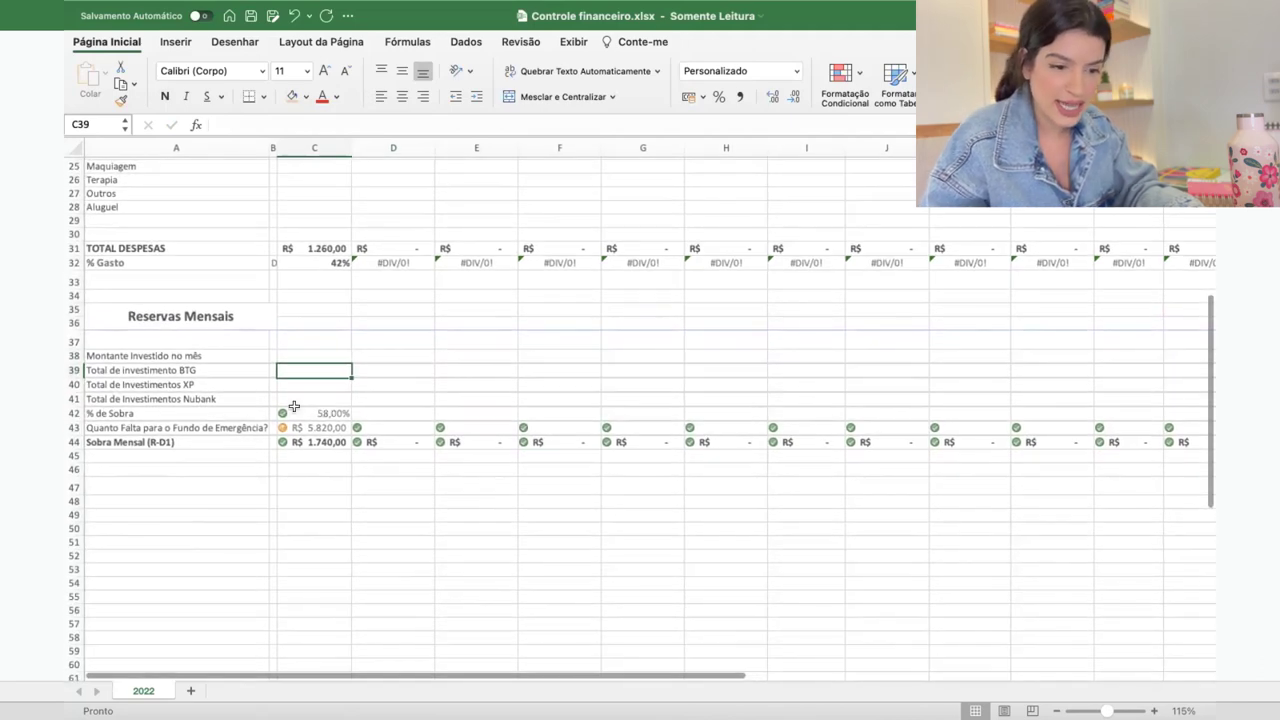
left_click_drag(314, 465, 236, 397)
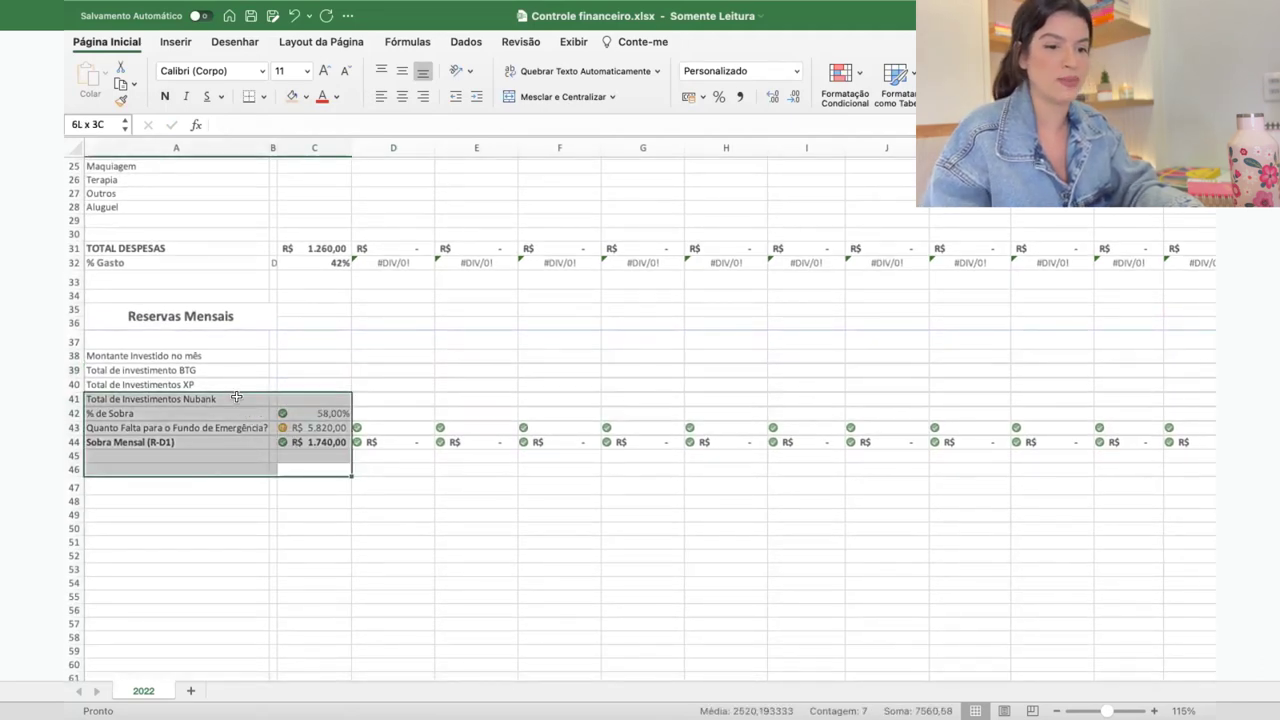
left_click(306, 586)
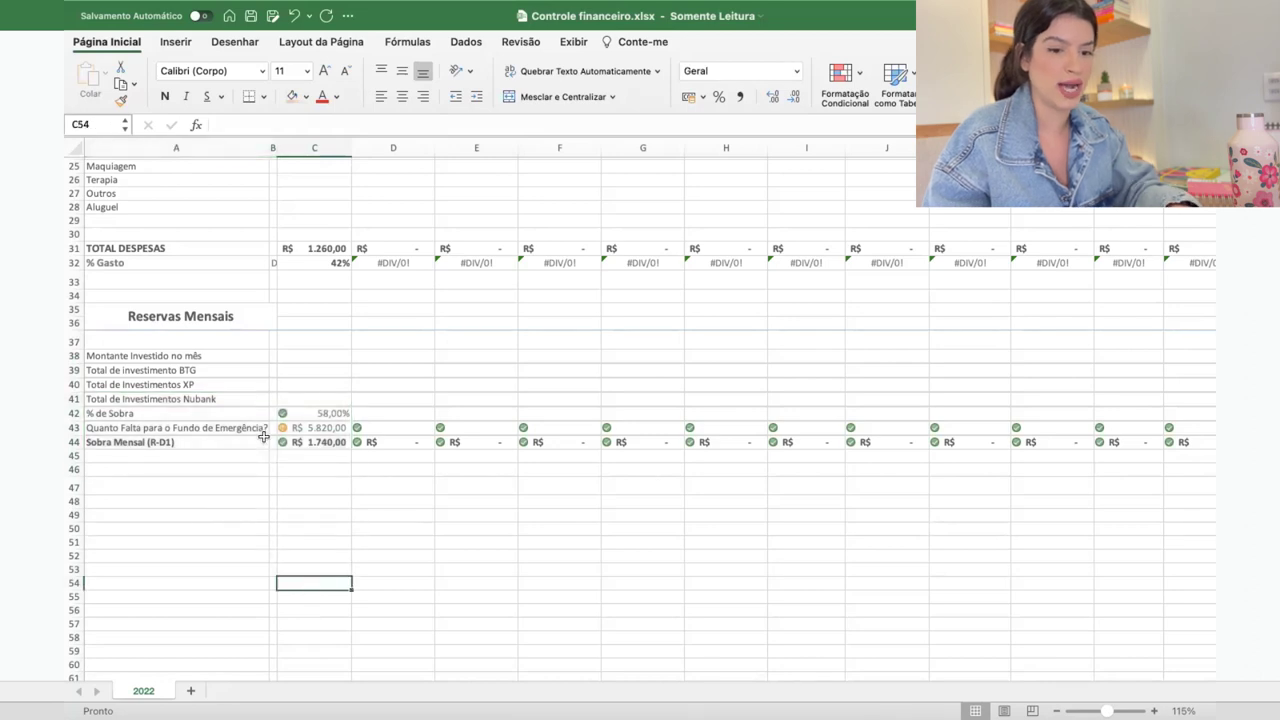
left_click(190, 413)
double_click(312, 413)
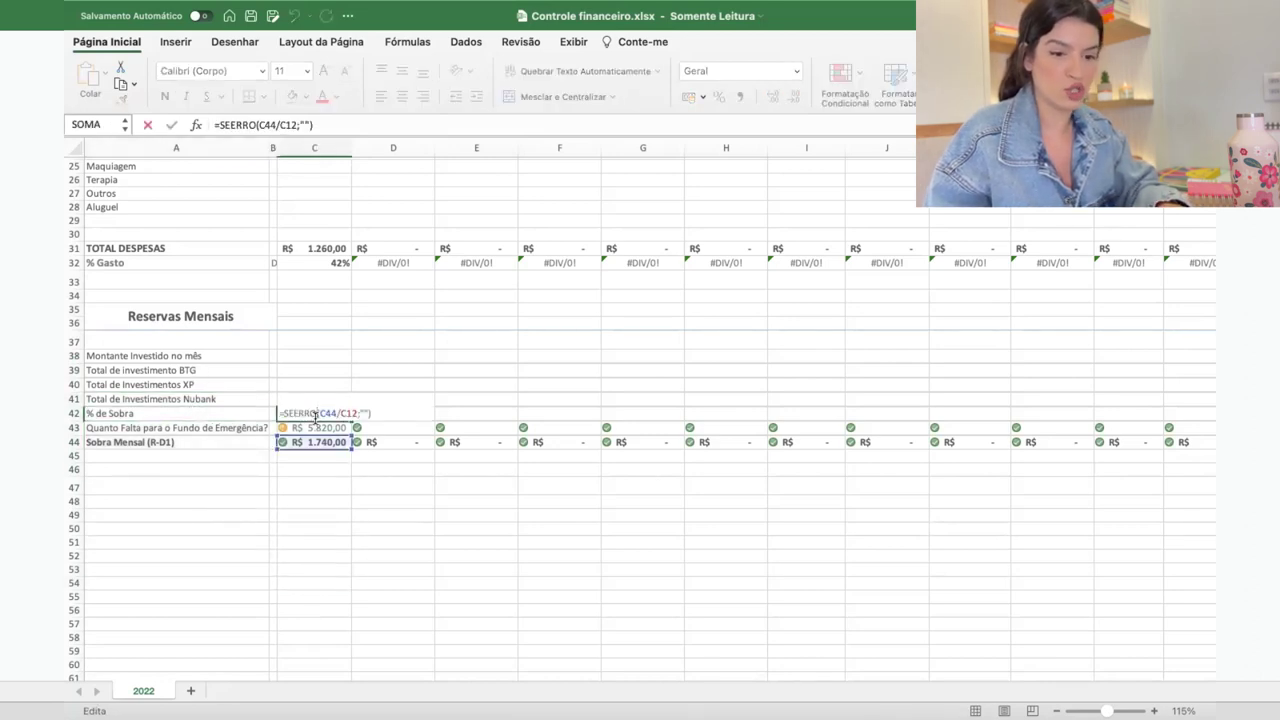
left_click(327, 470)
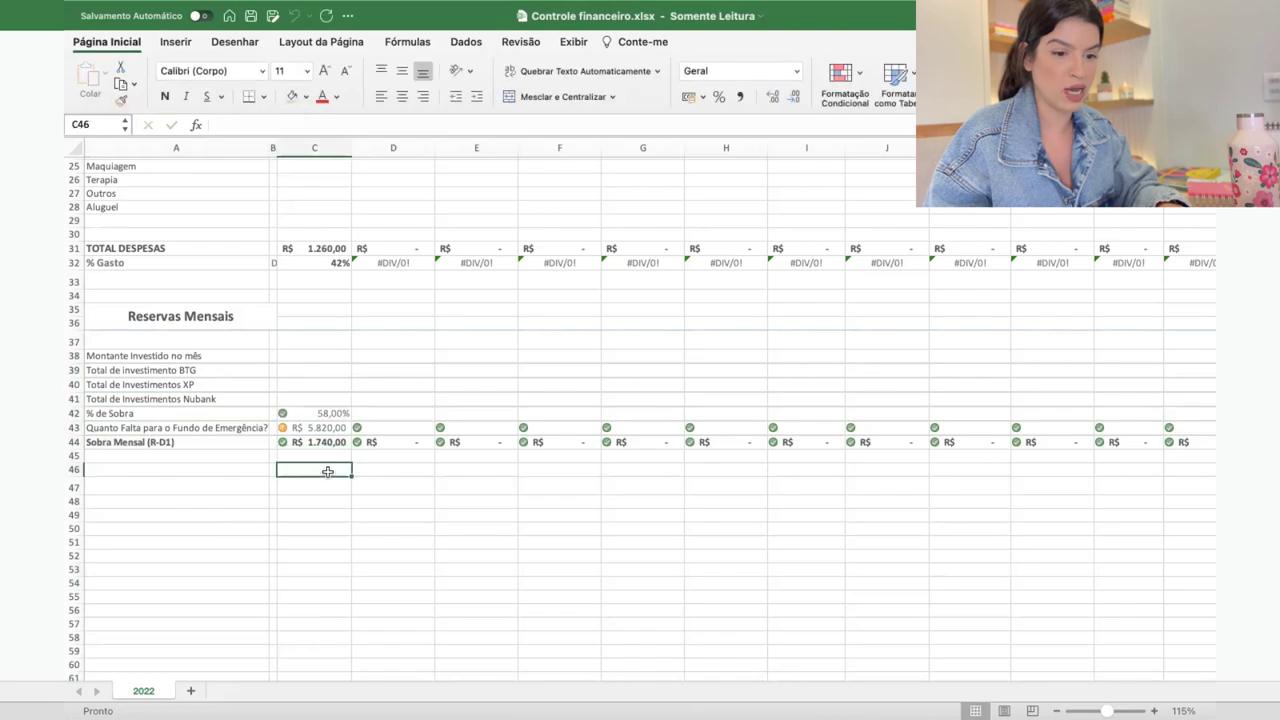
scroll(339, 350, "up", 10)
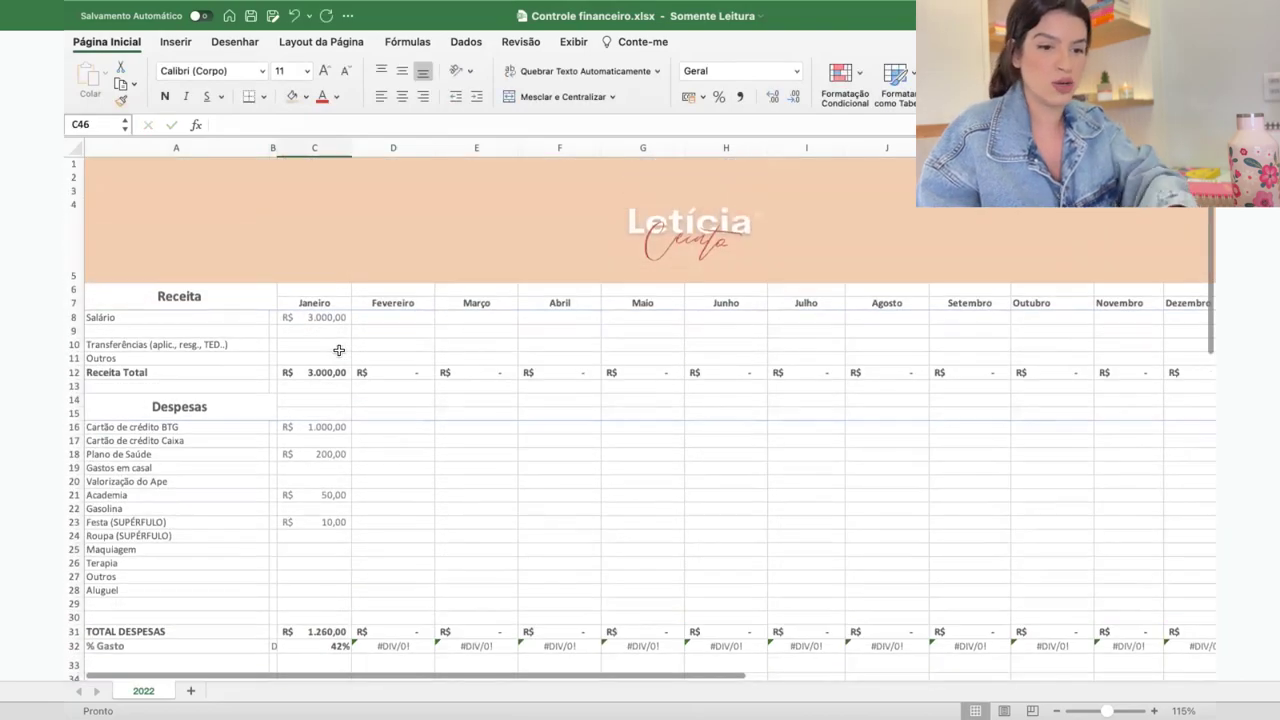
scroll(339, 350, "down", 10)
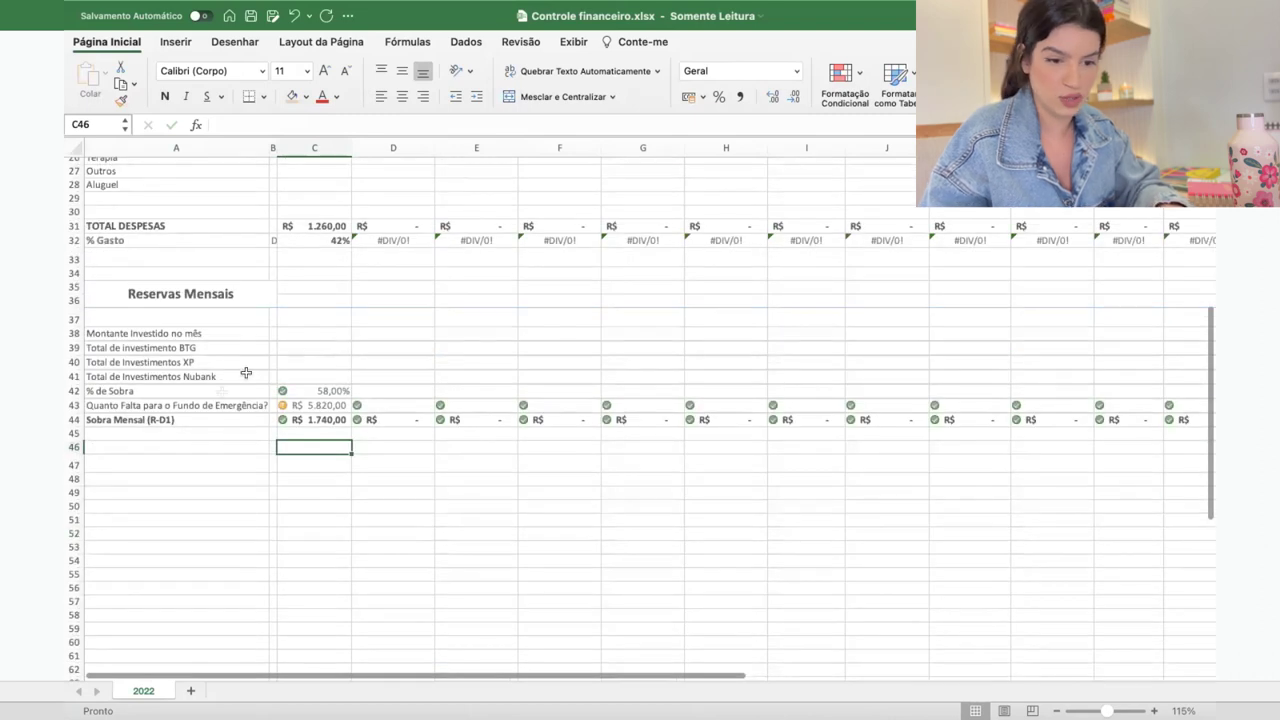
left_click(216, 405)
left_click(335, 392)
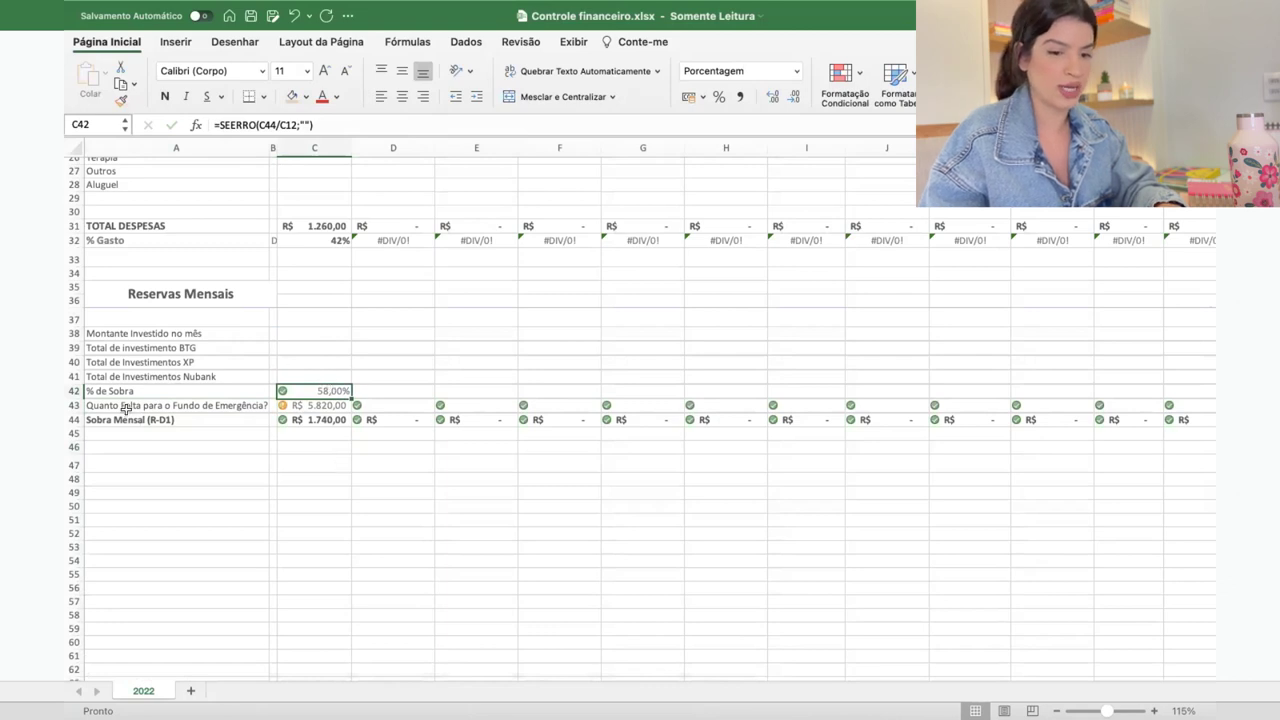
- Inspect January's emergency fund formula in C43 and the cells it references, leaving it as it is
left_click(325, 405)
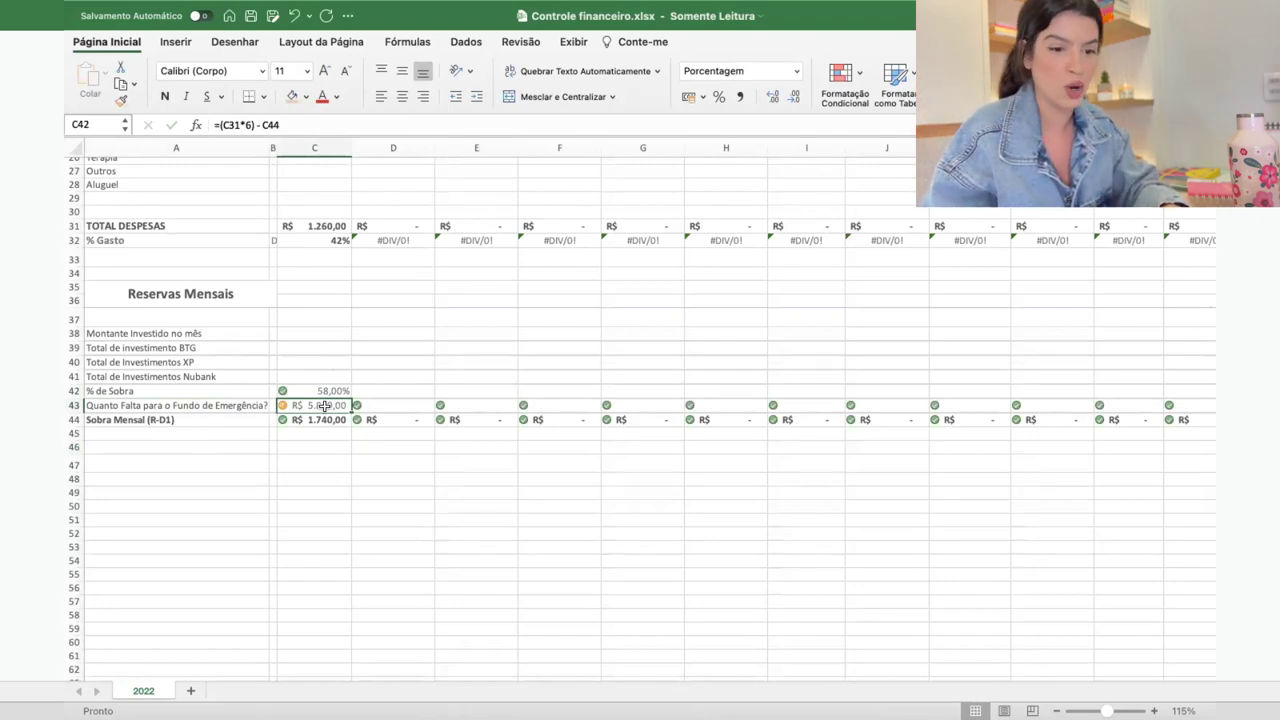
key("F2")
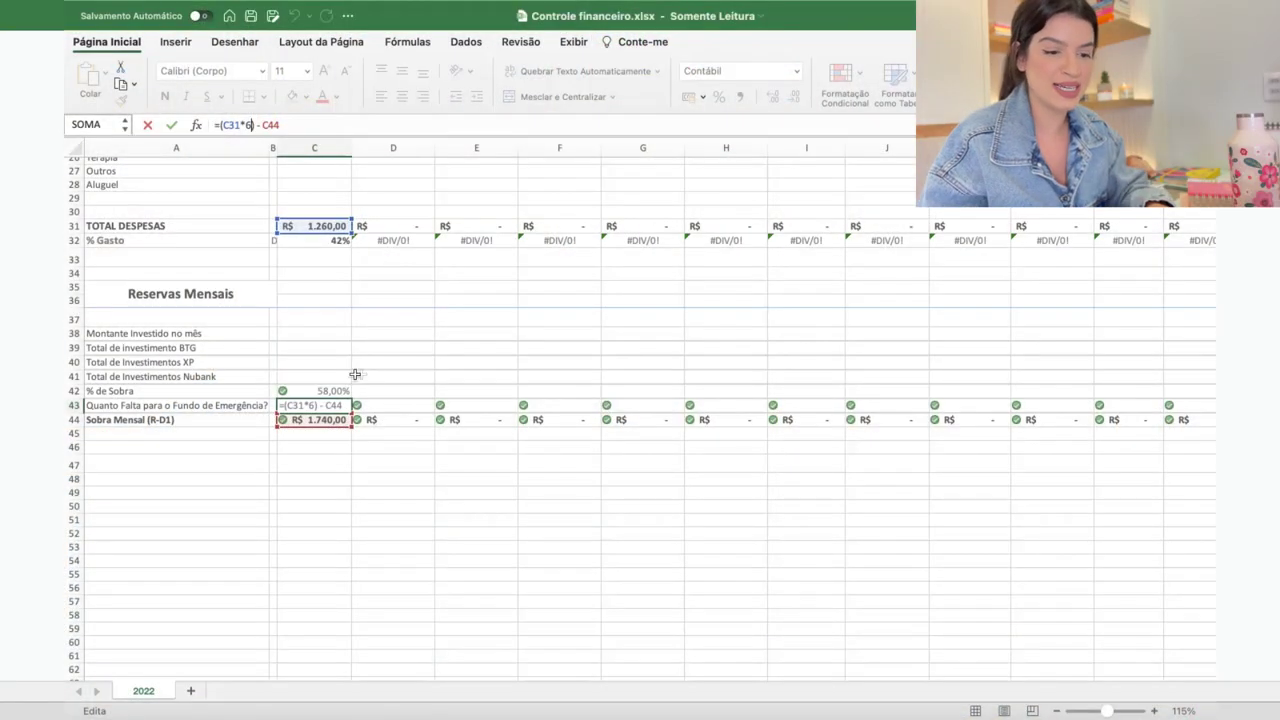
left_click(314, 446)
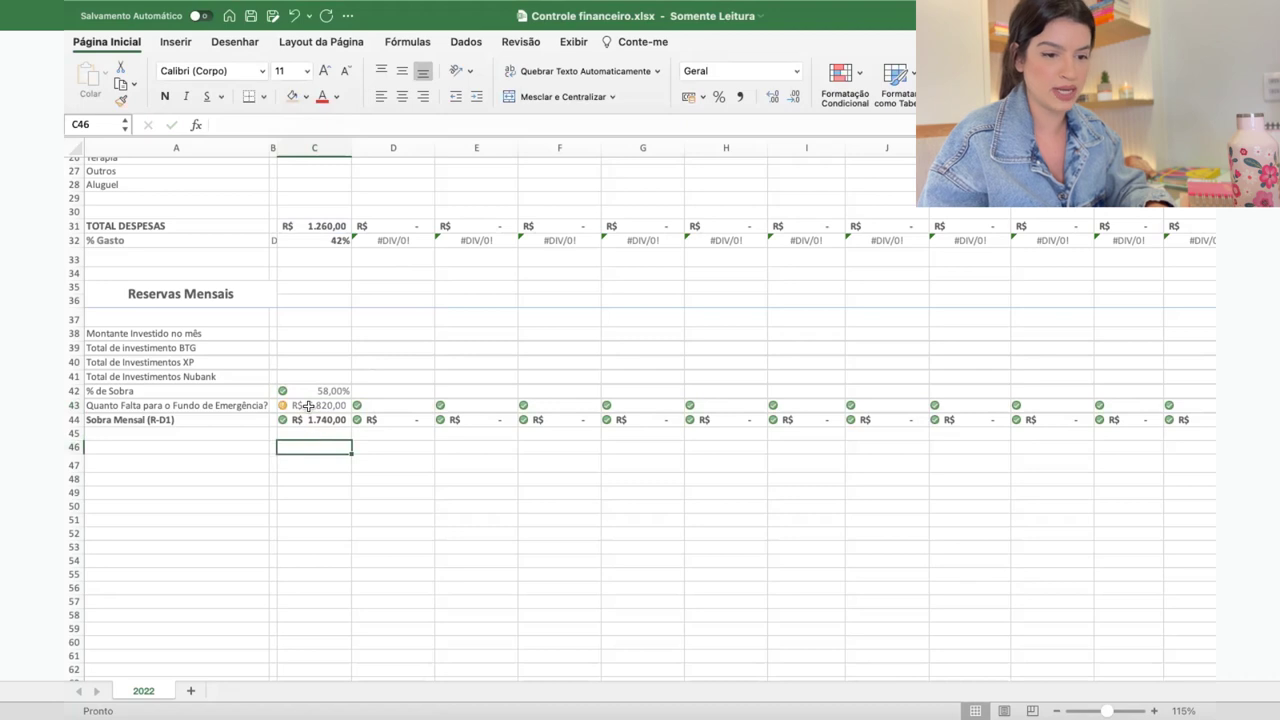
- Change January's emergency fund formula in C43 to =(C31*12) - C44 and widen column C slightly
double_click(309, 405)
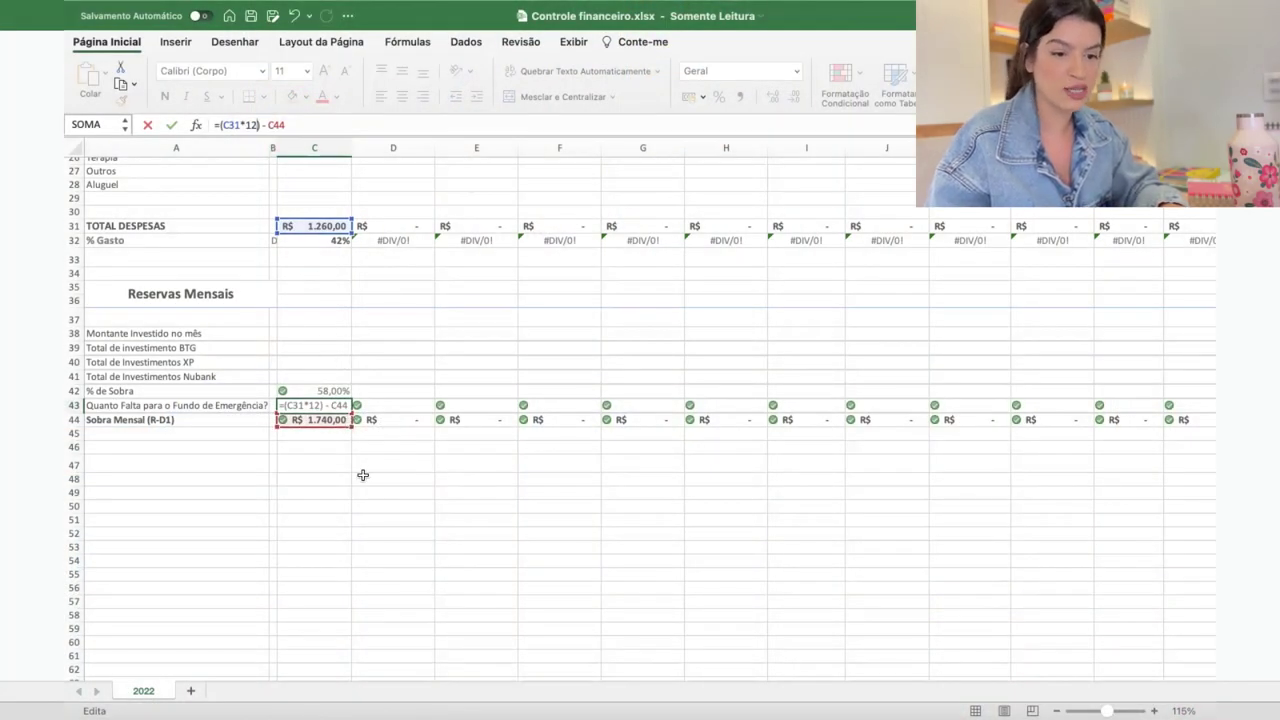
left_click(363, 475)
left_click_drag(354, 147, 372, 147)
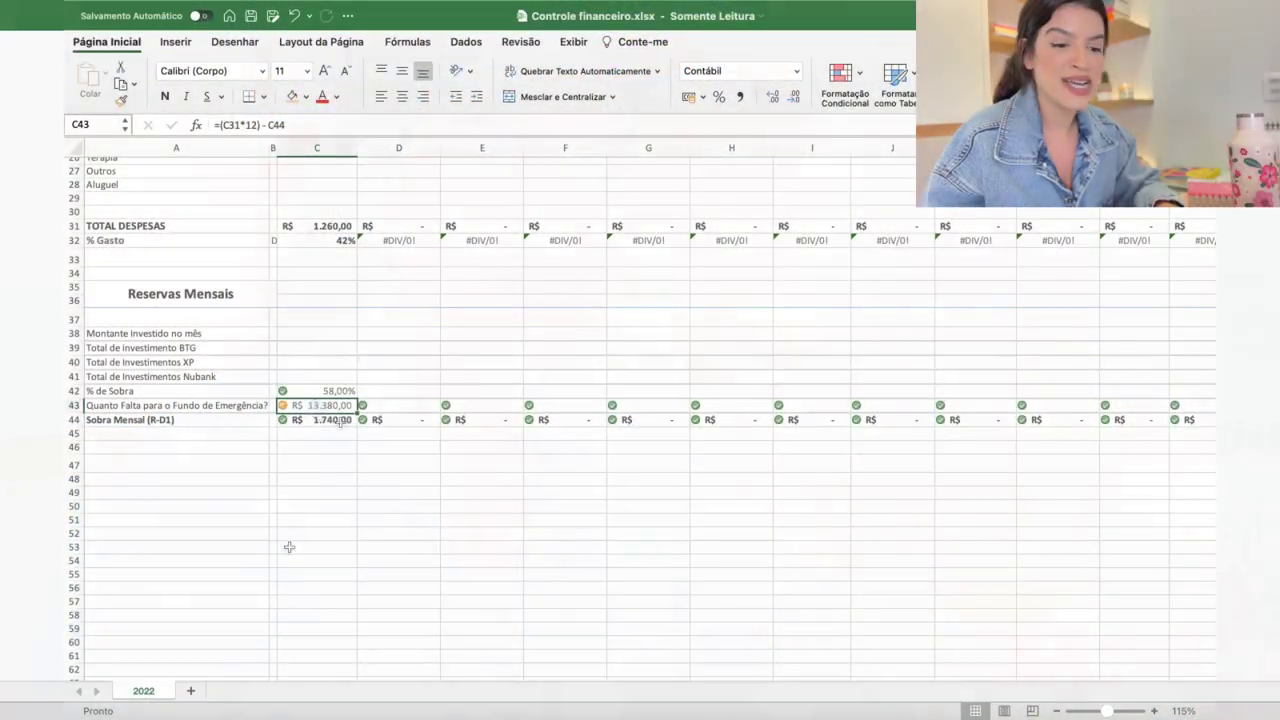
- Compare January's emergency fund formula in C43 with the Sobra Mensal formula in C44
left_click(314, 490)
left_click(316, 405)
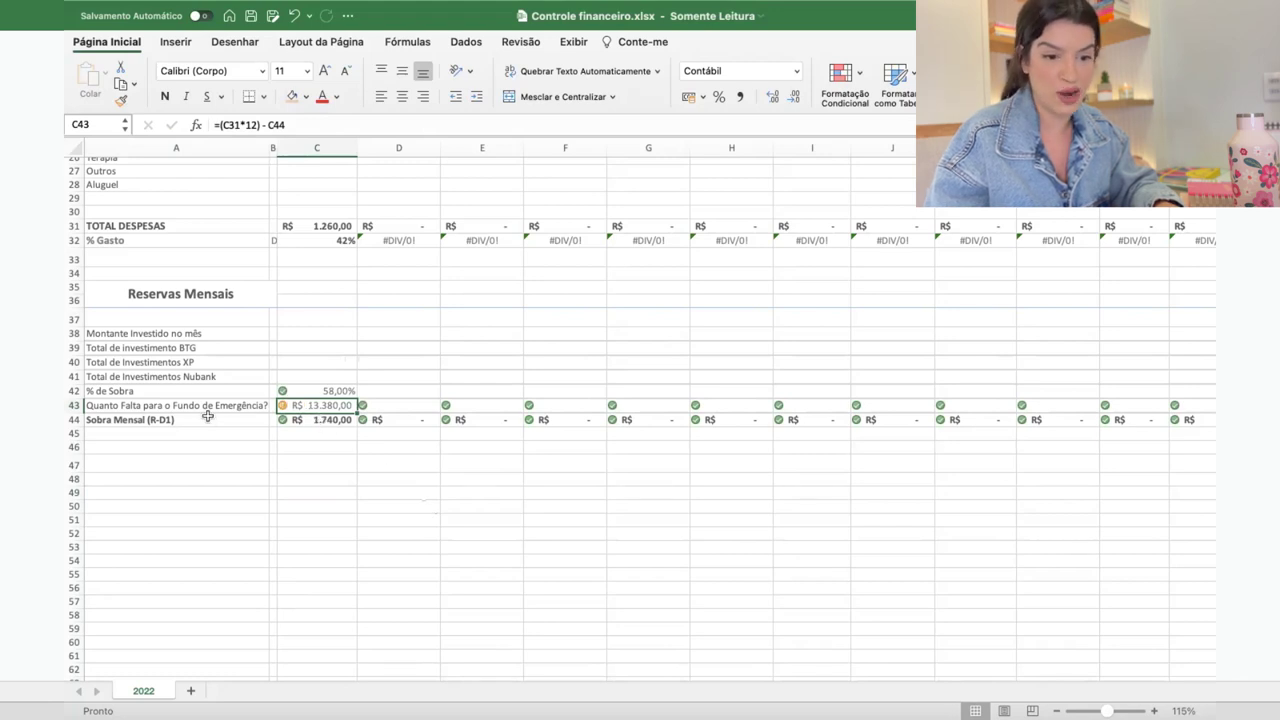
left_click(322, 421)
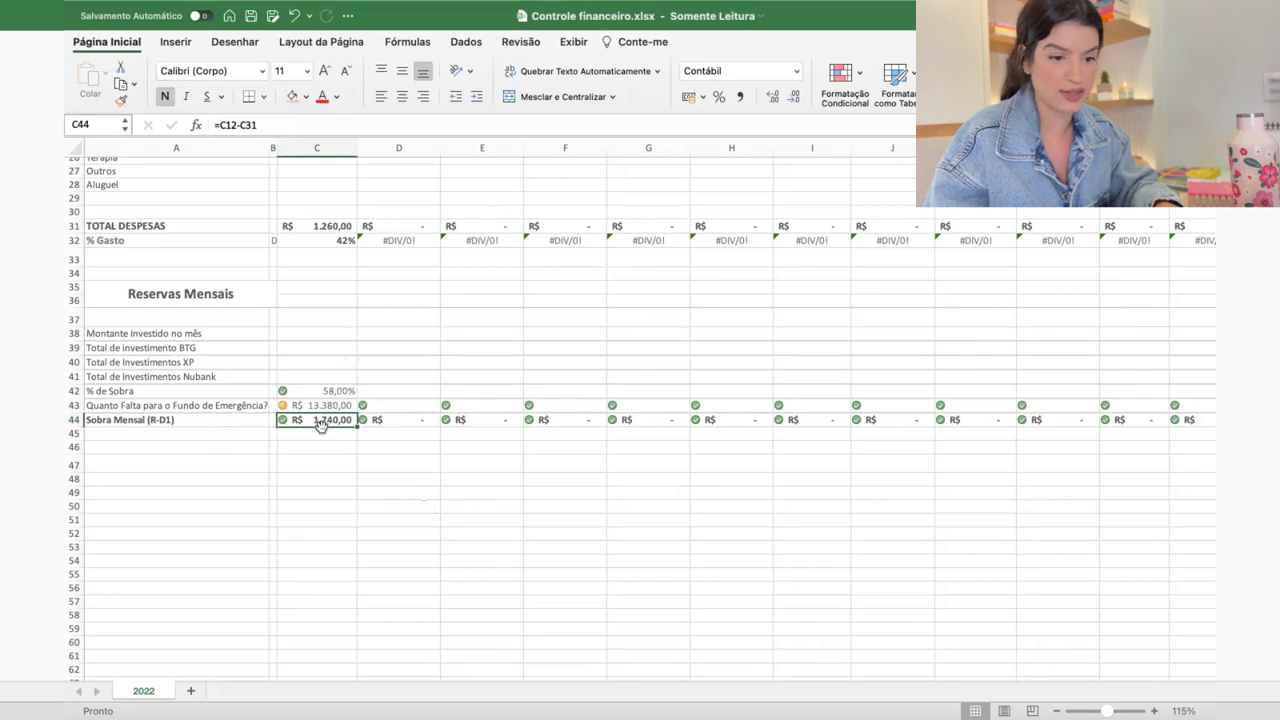
left_click(315, 405)
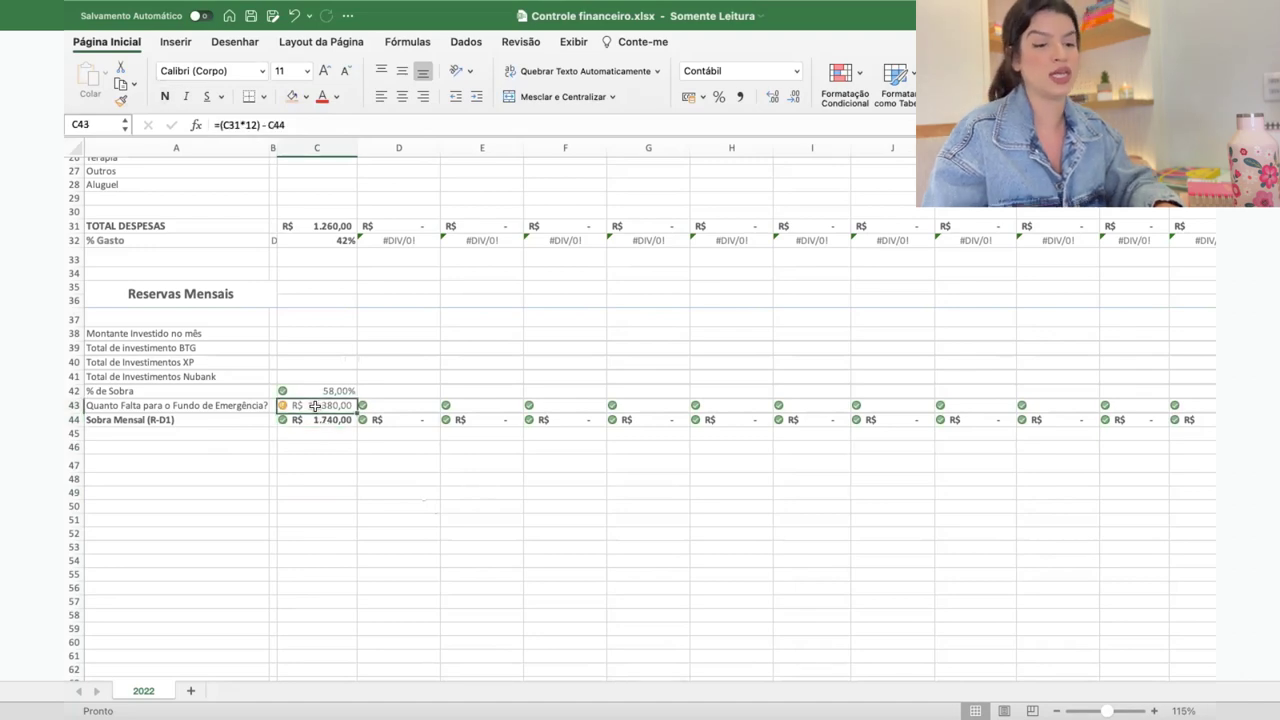
- Enter a February Salário of 3000 in the Receita section
scroll(382, 338, "up", 6)
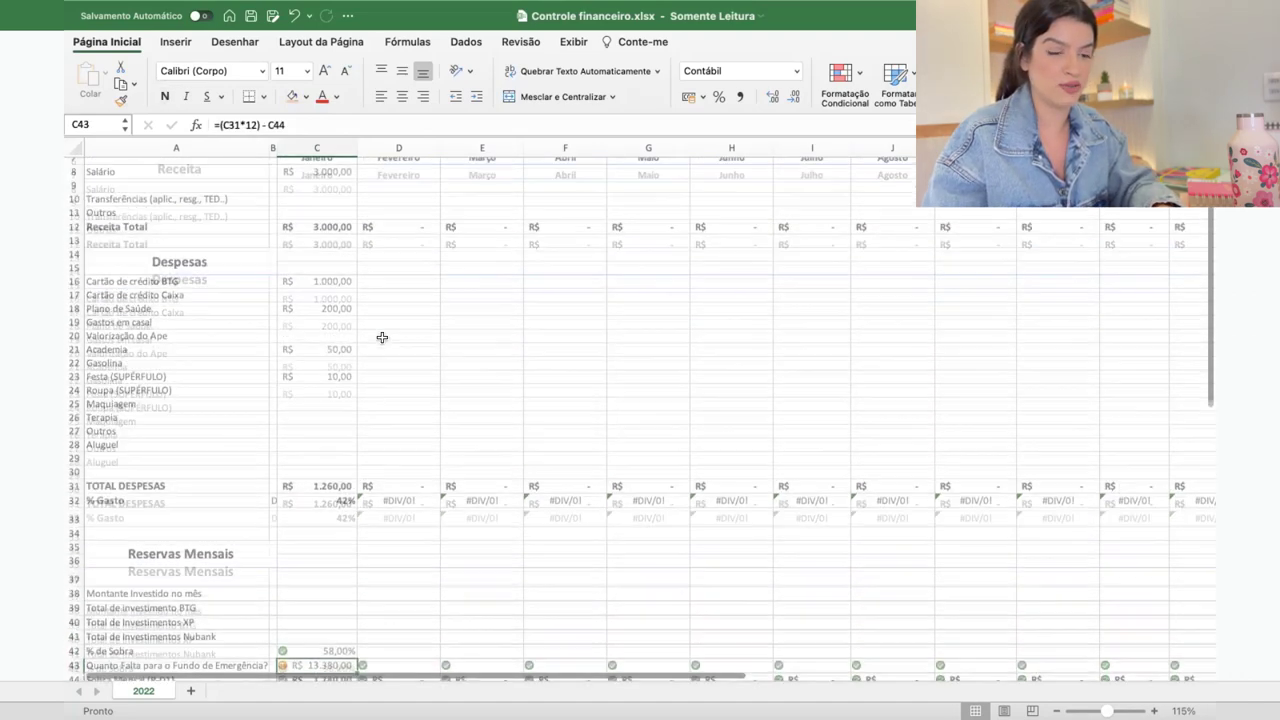
scroll(382, 338, "up", 3)
left_click(392, 290)
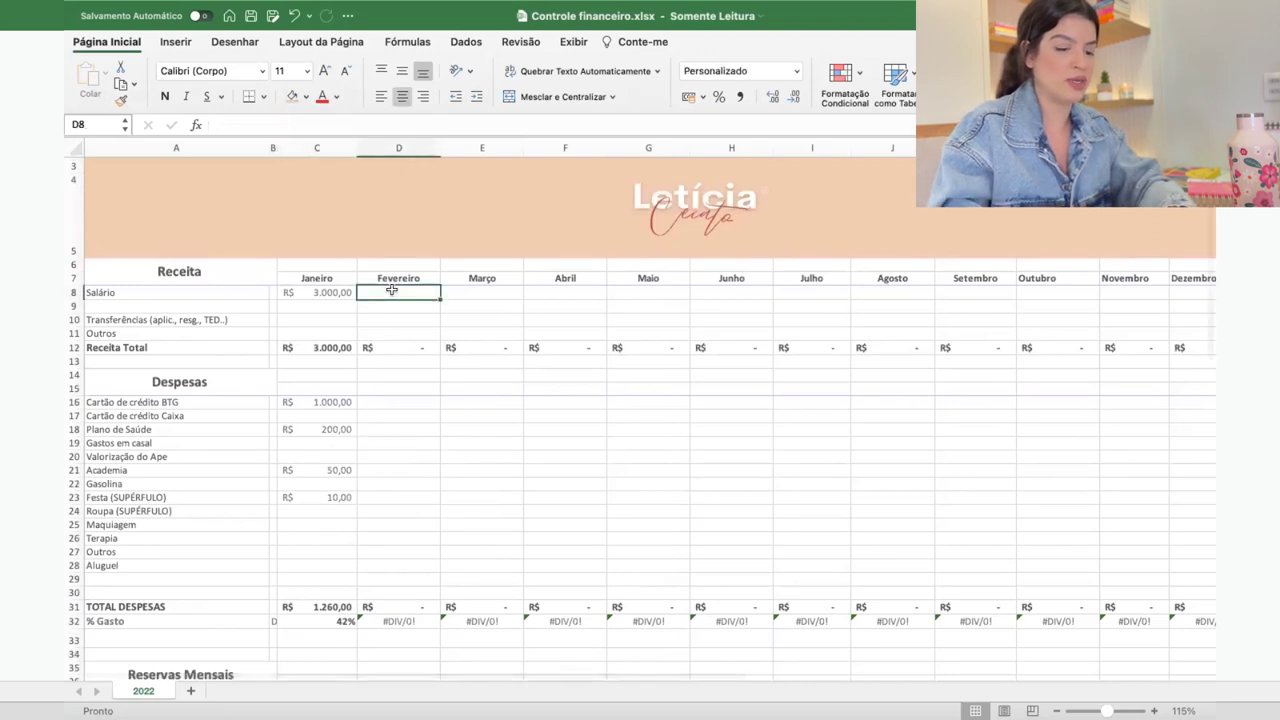
type("3000")
key("Return")
- Enter 500 as February's Cartão de crédito BTG expense in D16
key("Down")
key("Down")
key("Down")
key("Down")
key("Down")
key("Down")
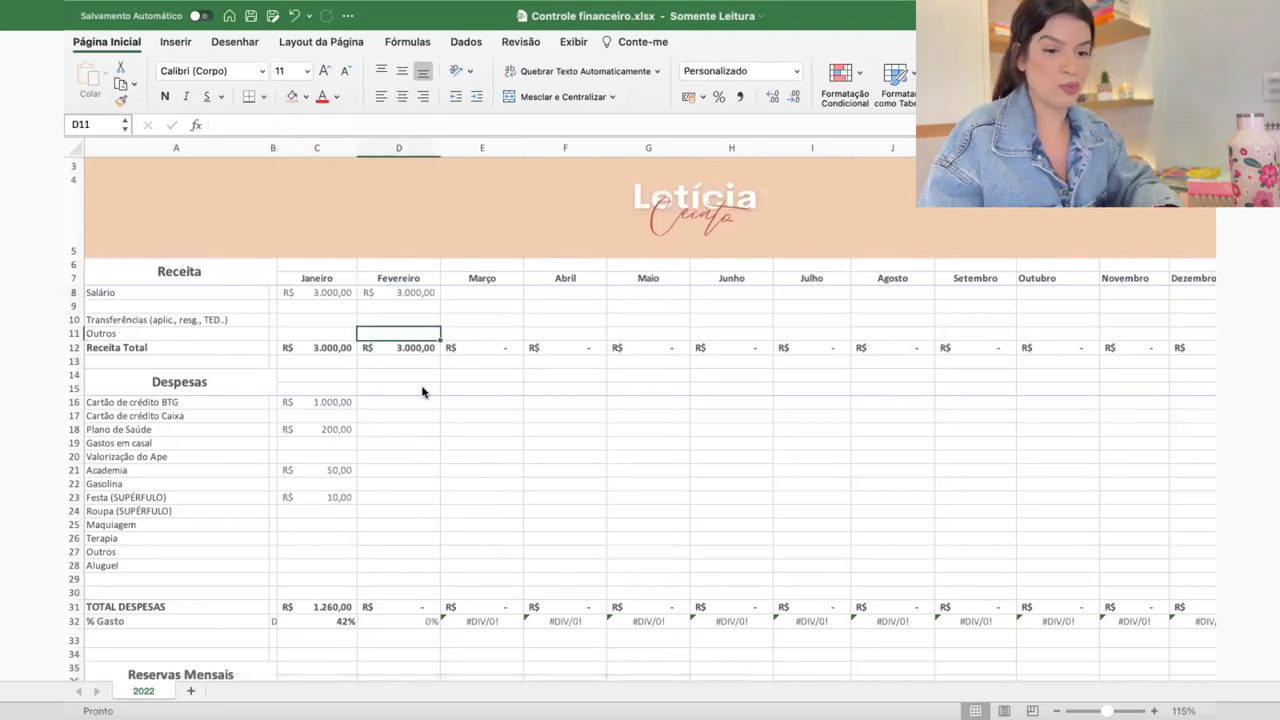
key("Down")
type("500")
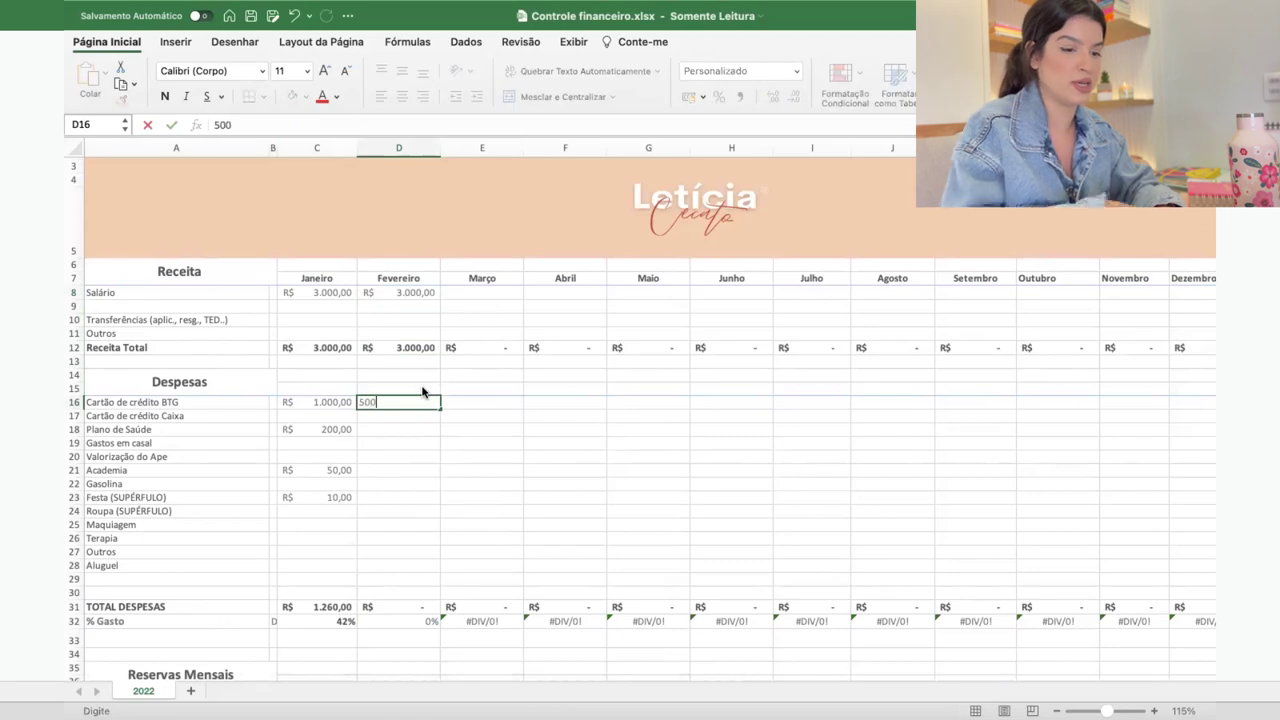
key("Return")
- Compare January's and February's Sobra Mensal cells in the Reservas Mensais section and check March's % de Sobra formula
scroll(454, 497, "down", 10)
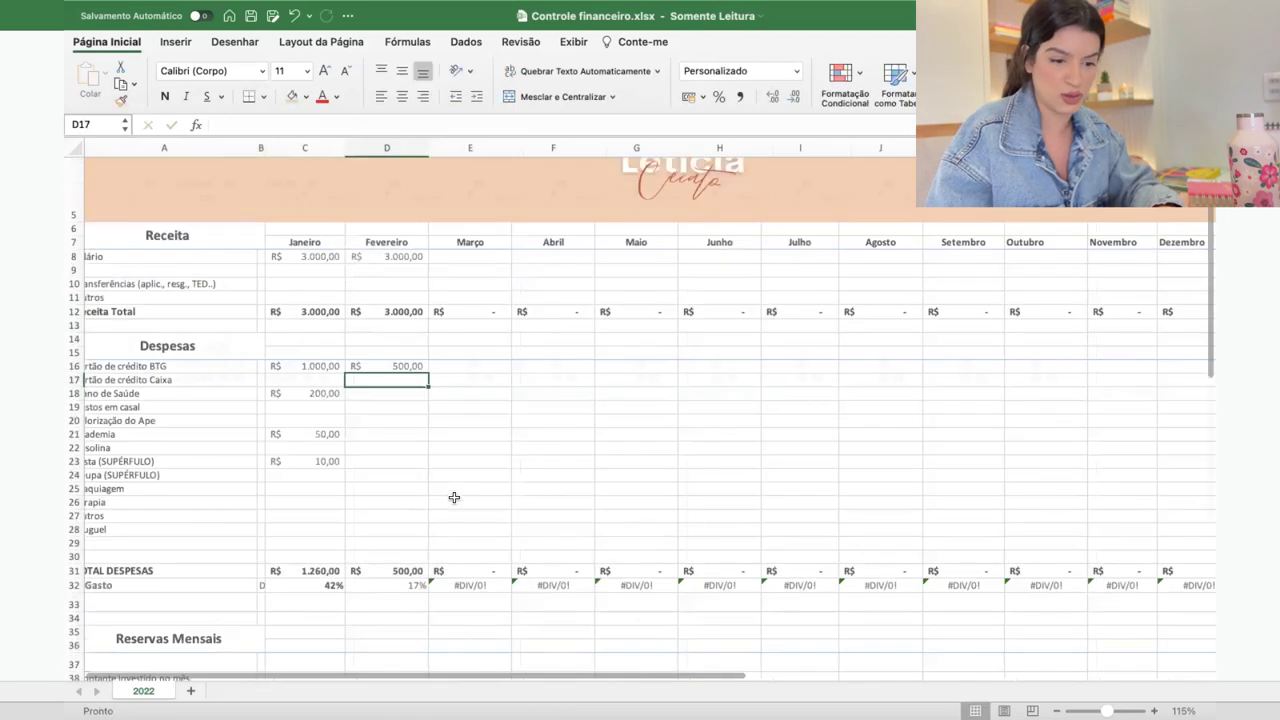
scroll(454, 497, "up", 2)
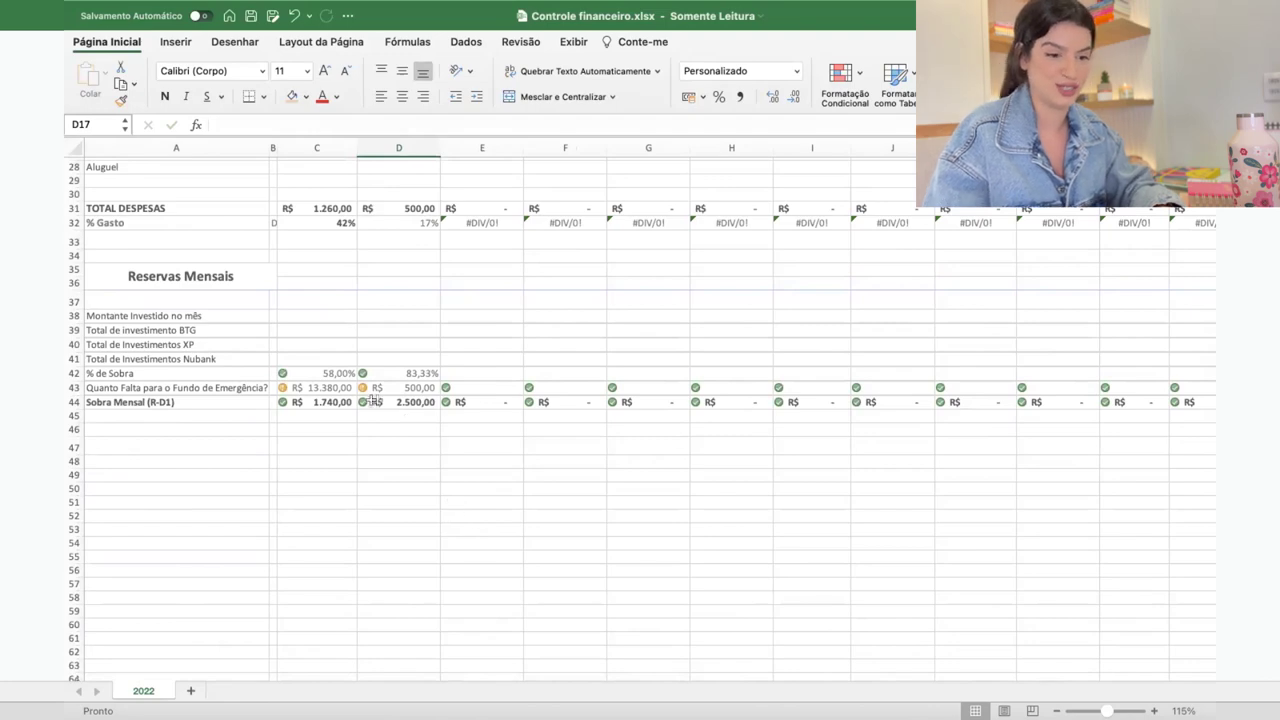
left_click(310, 402)
left_click(419, 400)
scroll(419, 400, "up", 3)
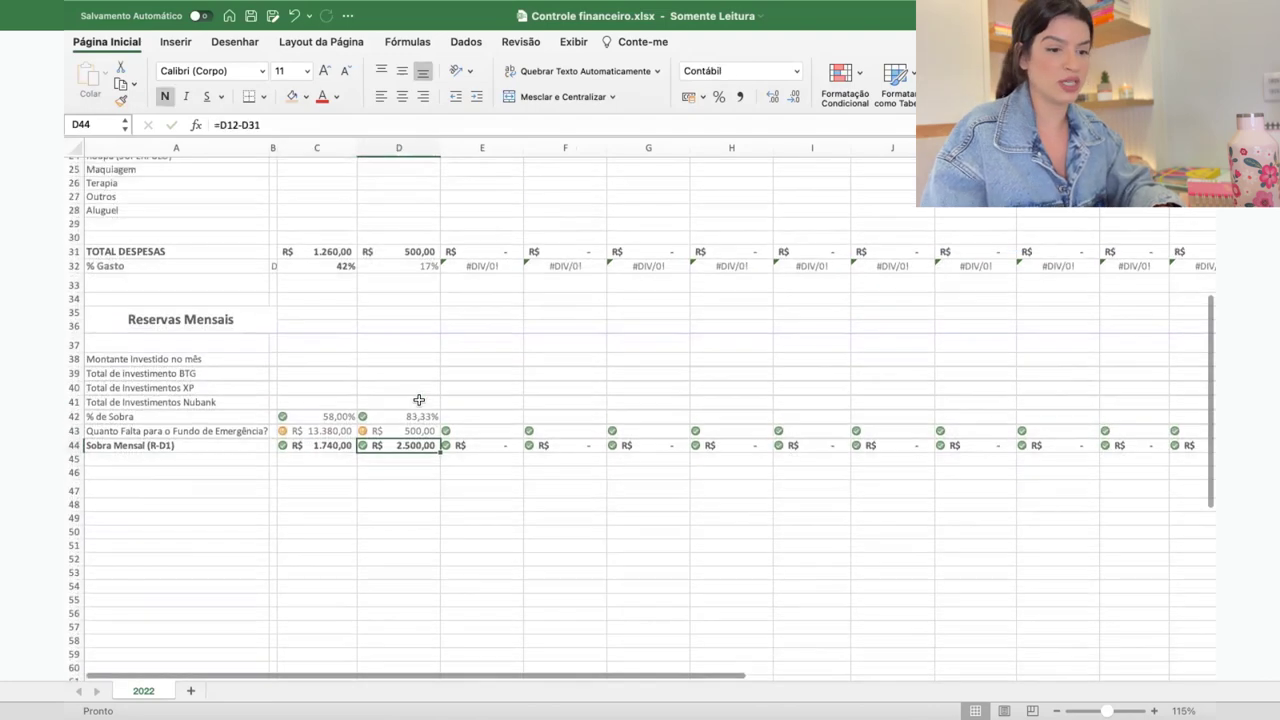
left_click(478, 431)
scroll(481, 435, "up", 10)
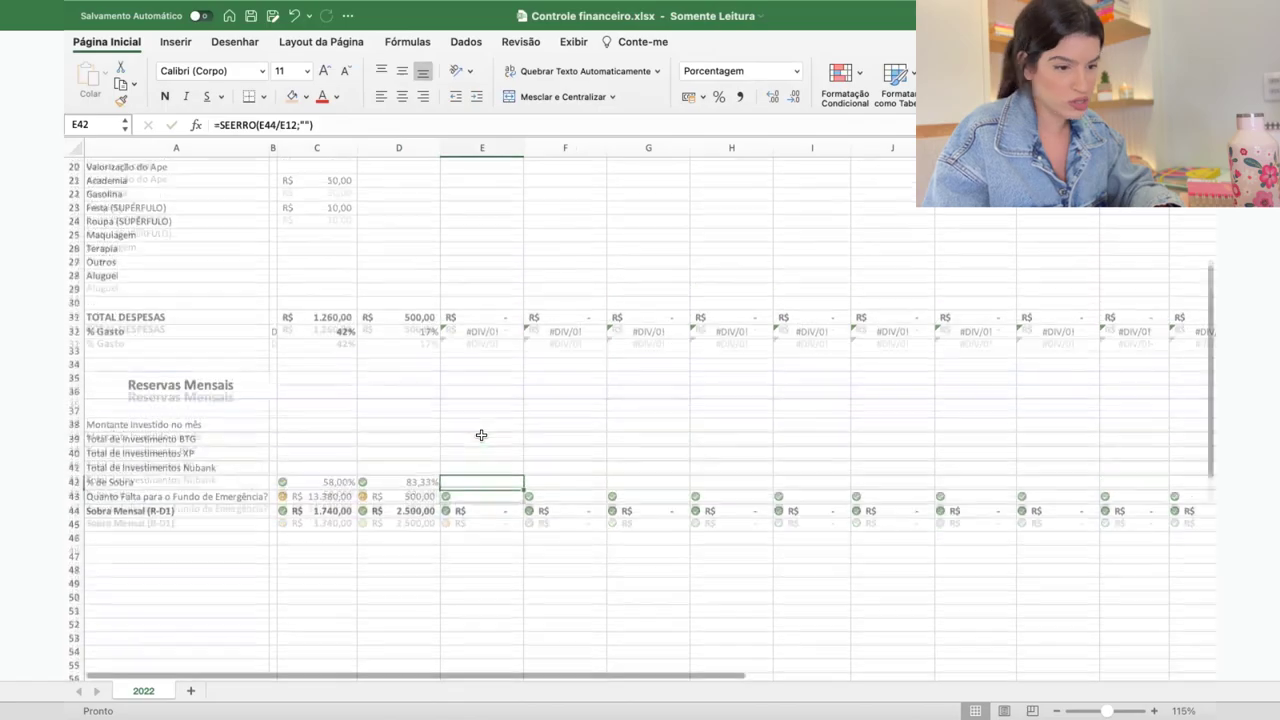